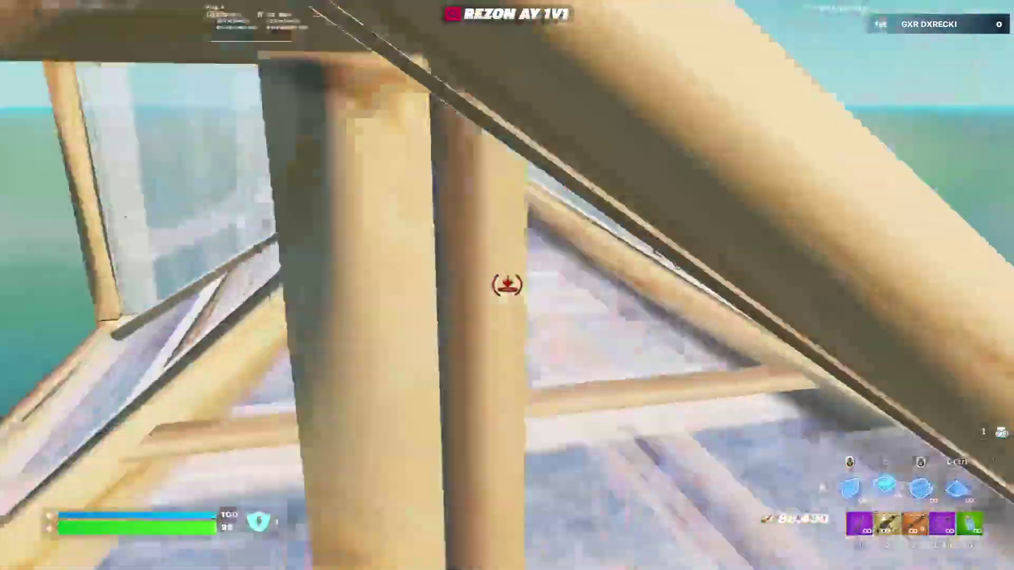
# Practise editing a wooden wall, swapping to shotgun and pickaxe, then re-edit and confirm it
pyautogui.press('e')
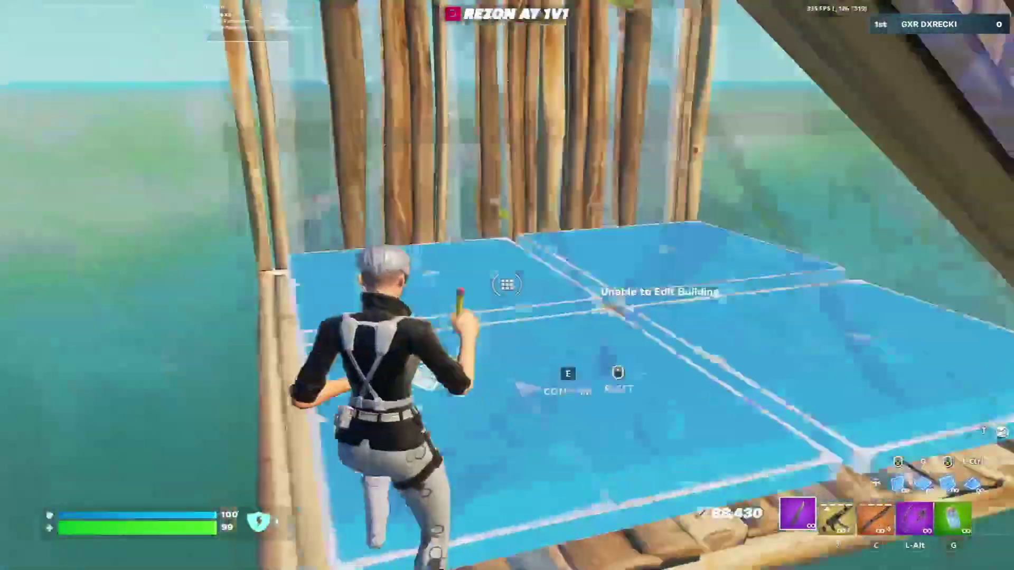
pyautogui.press('c')
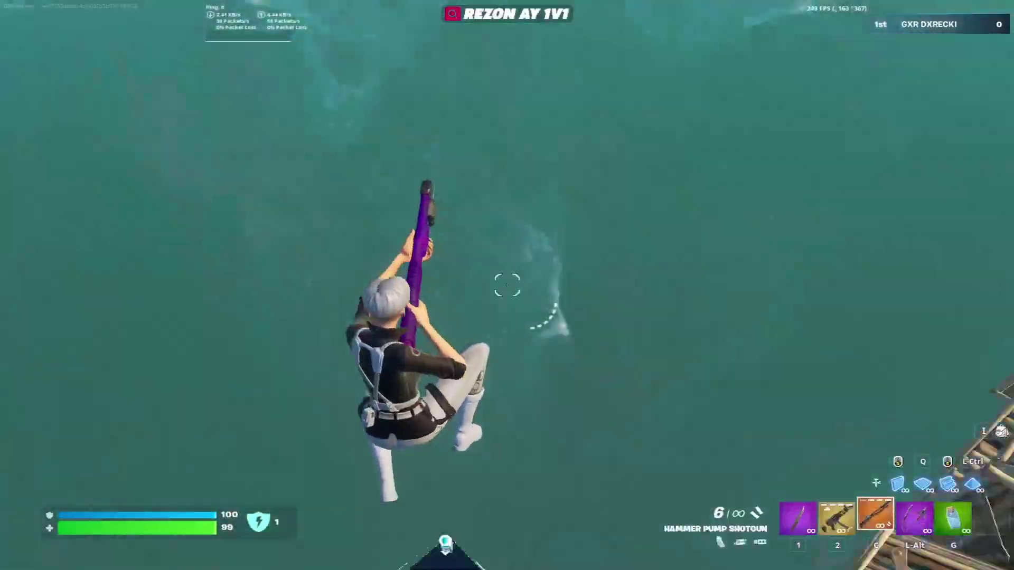
pyautogui.press('1')
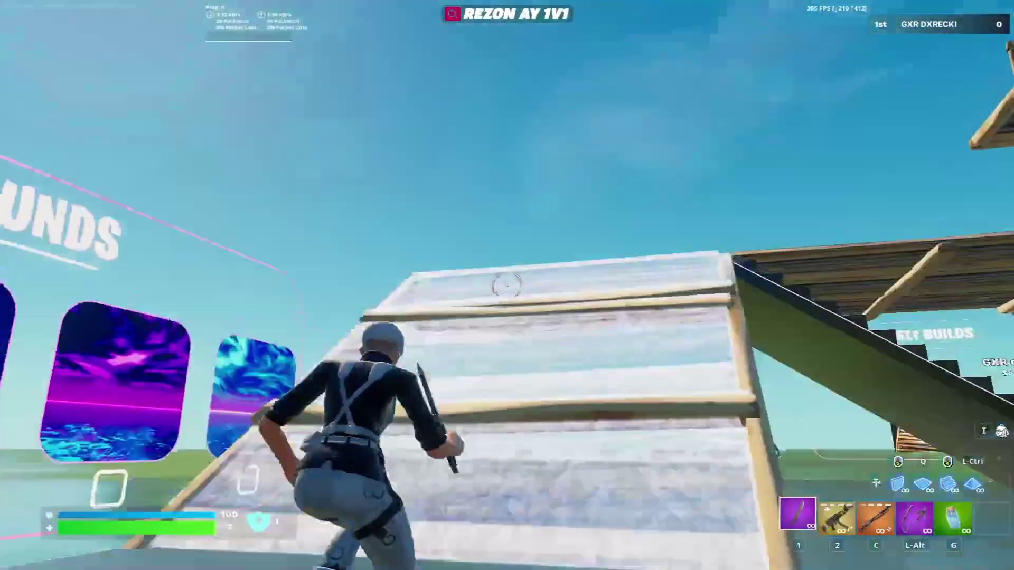
pyautogui.click(507, 285)
pyautogui.press('w')
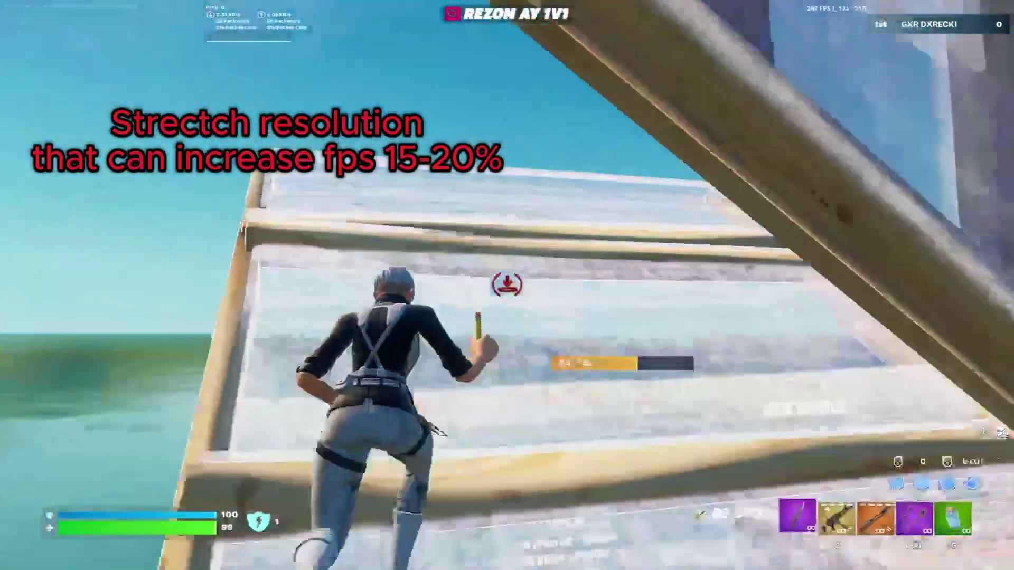
pyautogui.press('e')
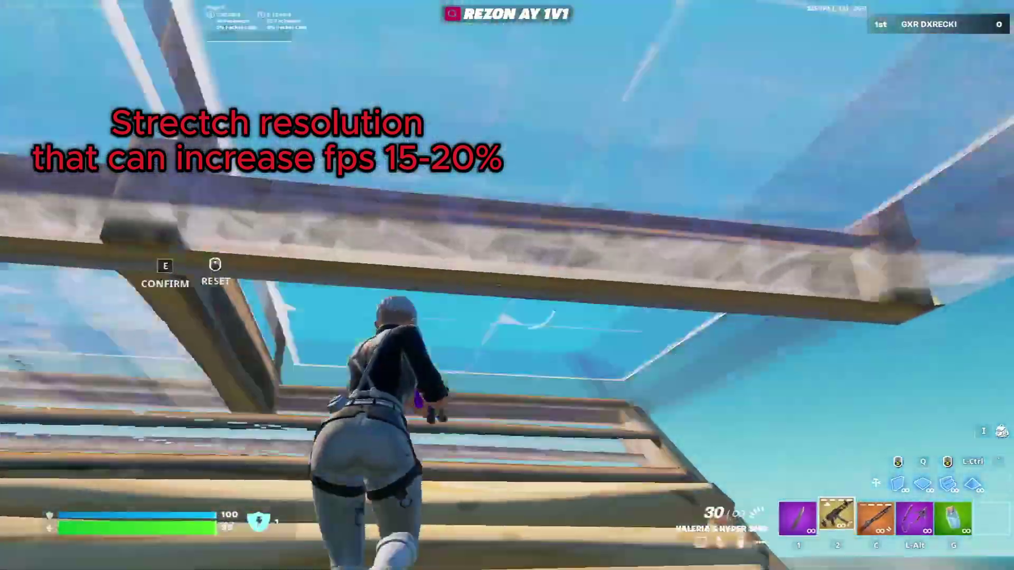
pyautogui.press('w')
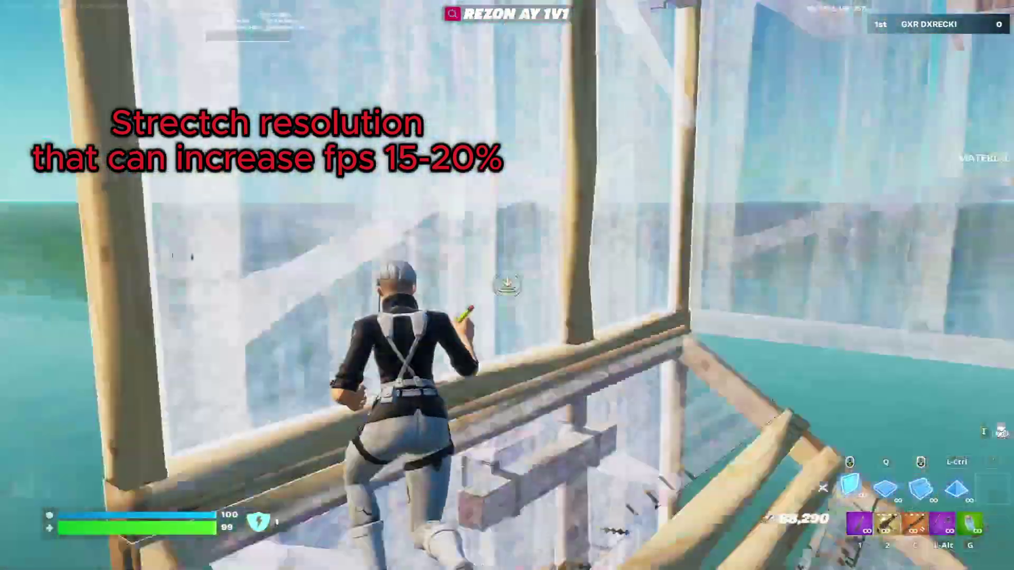
pyautogui.press('w')
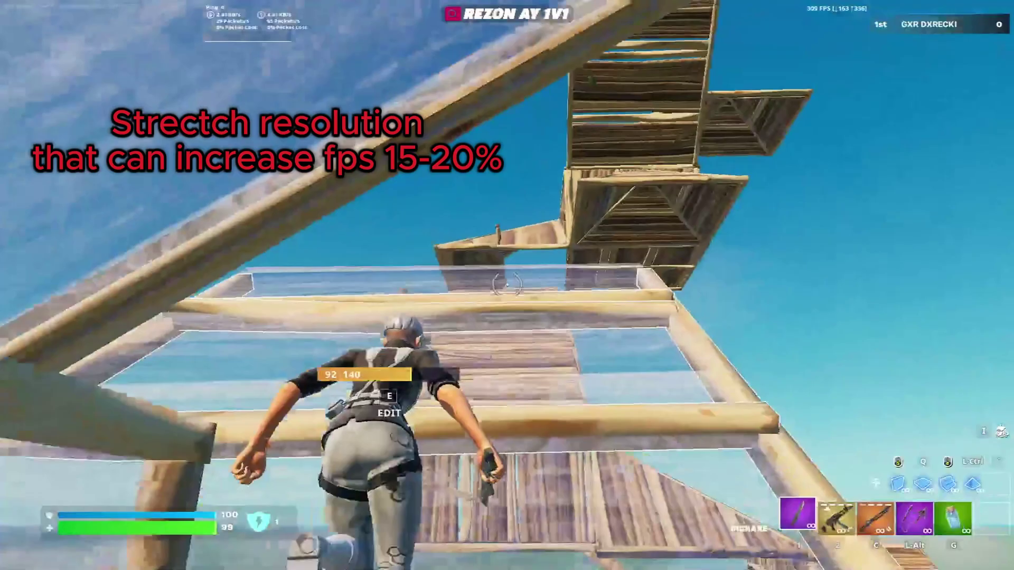
pyautogui.press('w')
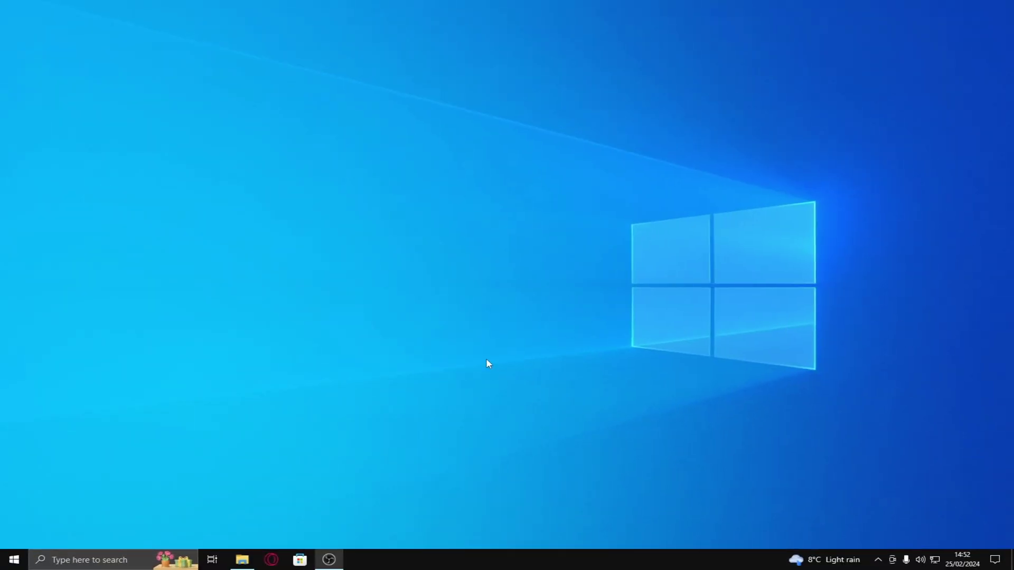
# Launch the Settings app by searching 'sett' from Start
pyautogui.press('super')
pyautogui.write('sett')
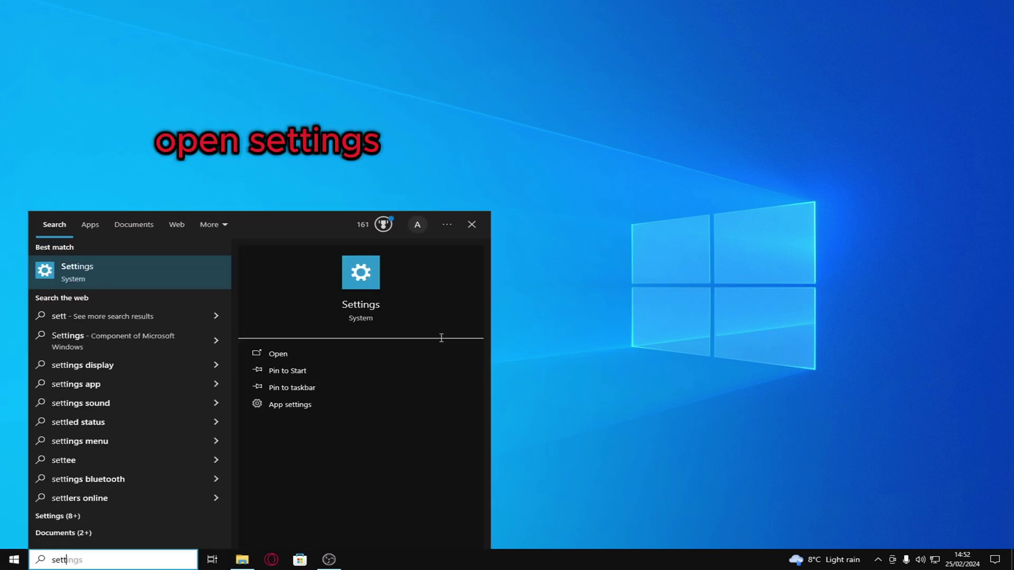
pyautogui.press('Return')
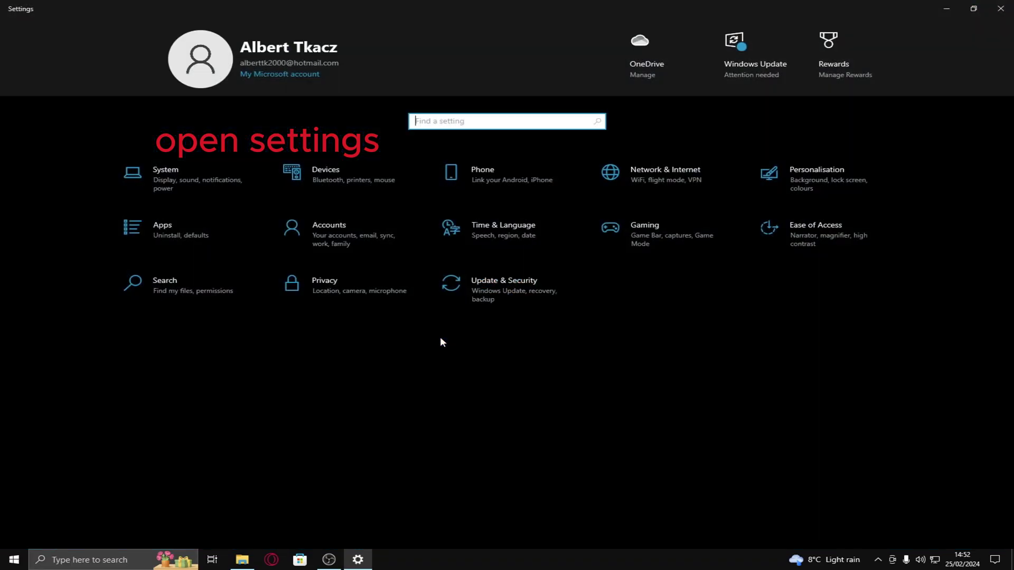
# Review the Game Bar, Captures and Game Mode pages under Gaming
pyautogui.click(641, 230)
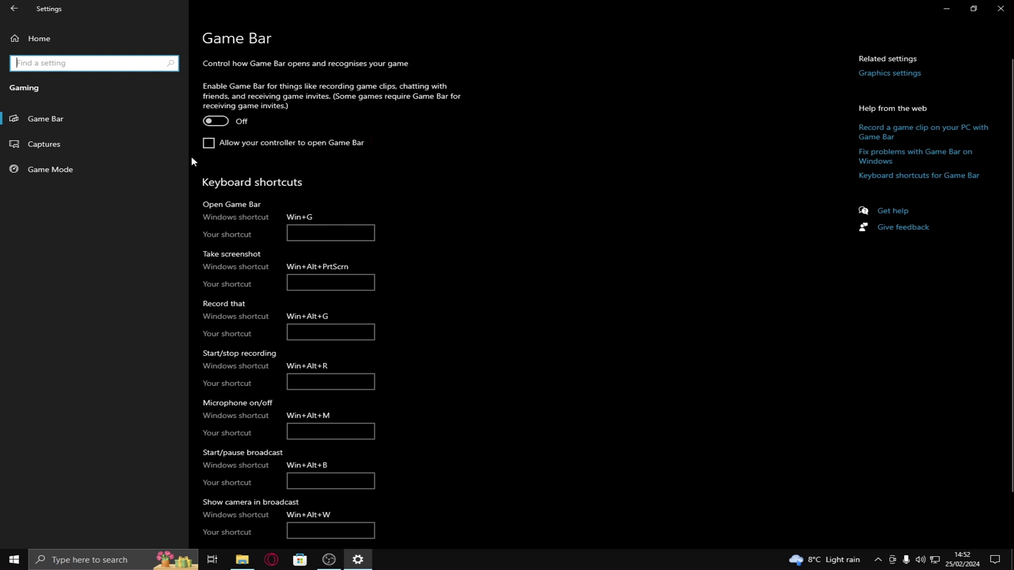
pyautogui.click(93, 145)
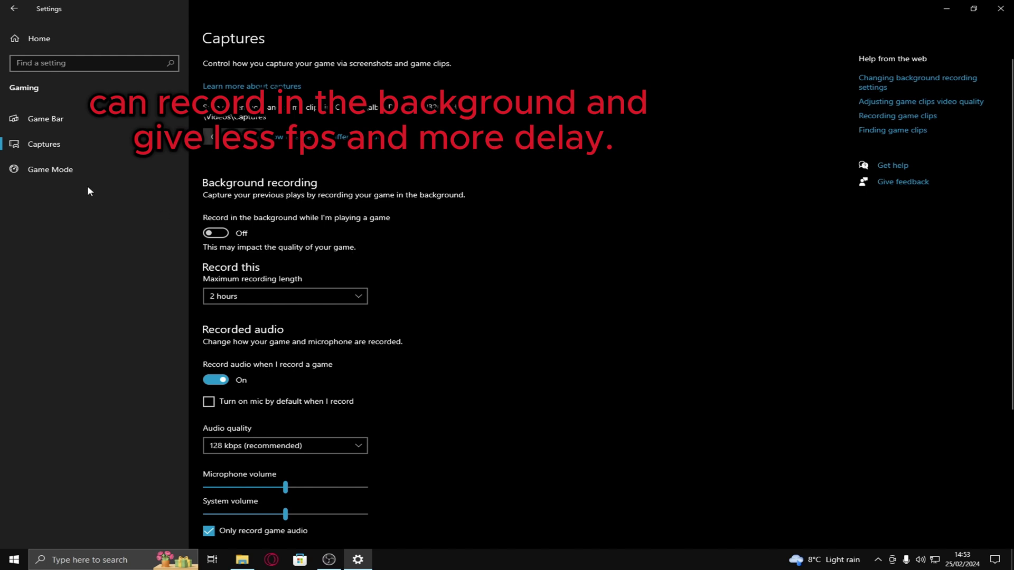
pyautogui.click(70, 175)
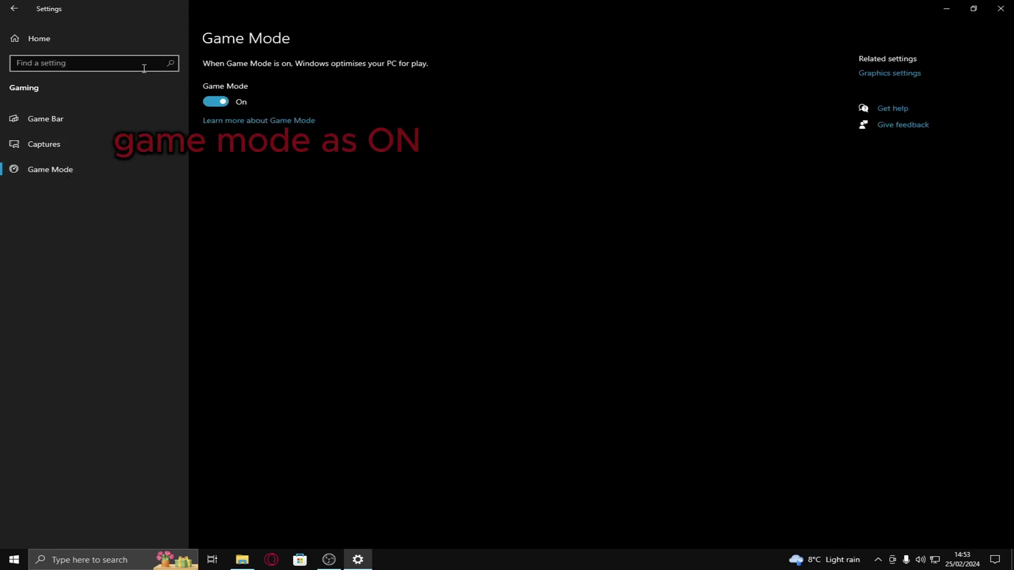
# Go to Graphics settings and dismiss the Browse file picker without adding an app
pyautogui.click(867, 74)
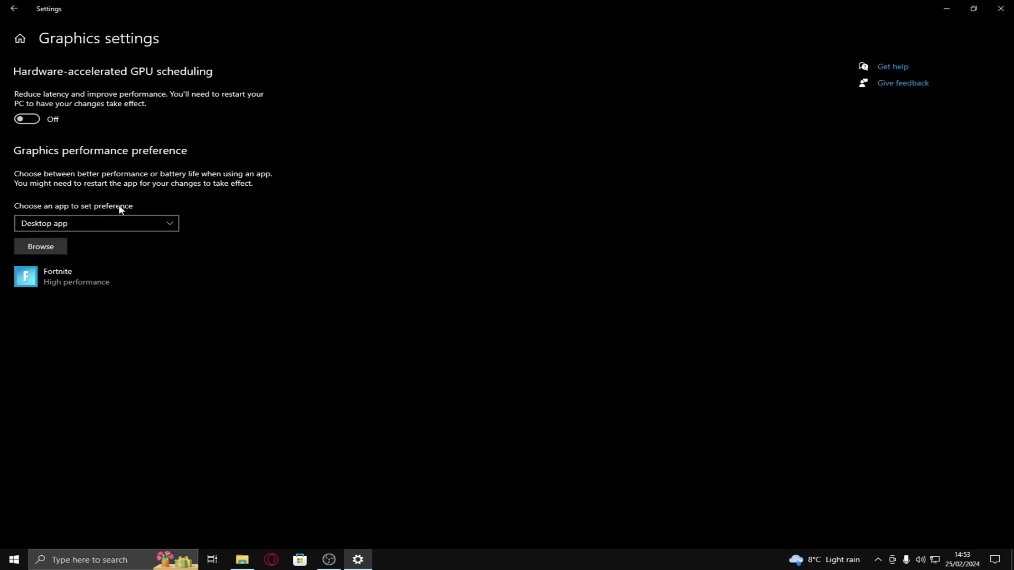
pyautogui.click(43, 247)
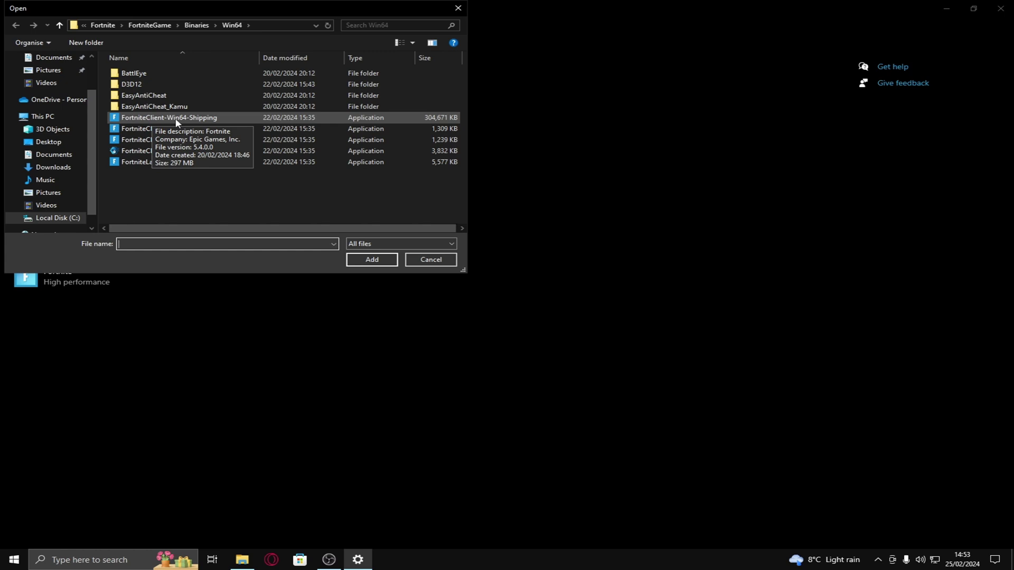
pyautogui.click(458, 8)
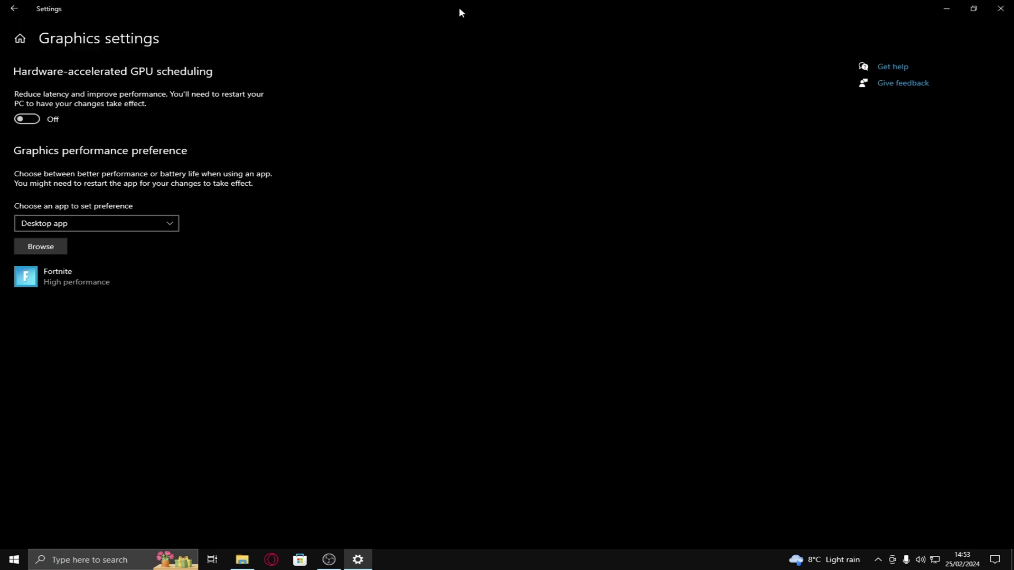
# Save High performance as Fortnite's graphics preference and close Settings
pyautogui.click(130, 273)
pyautogui.click(181, 331)
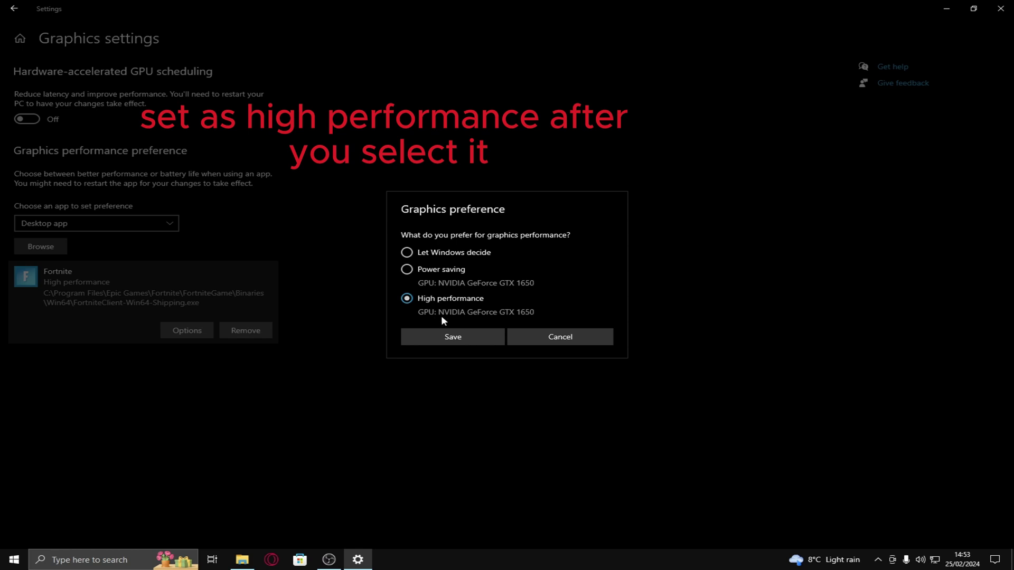
pyautogui.click(467, 338)
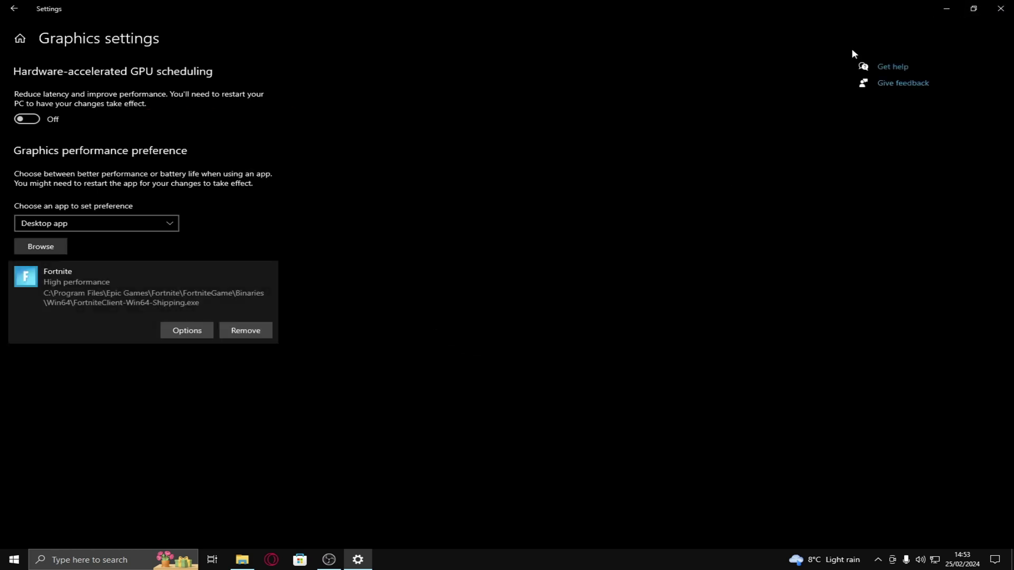
pyautogui.click(1006, 6)
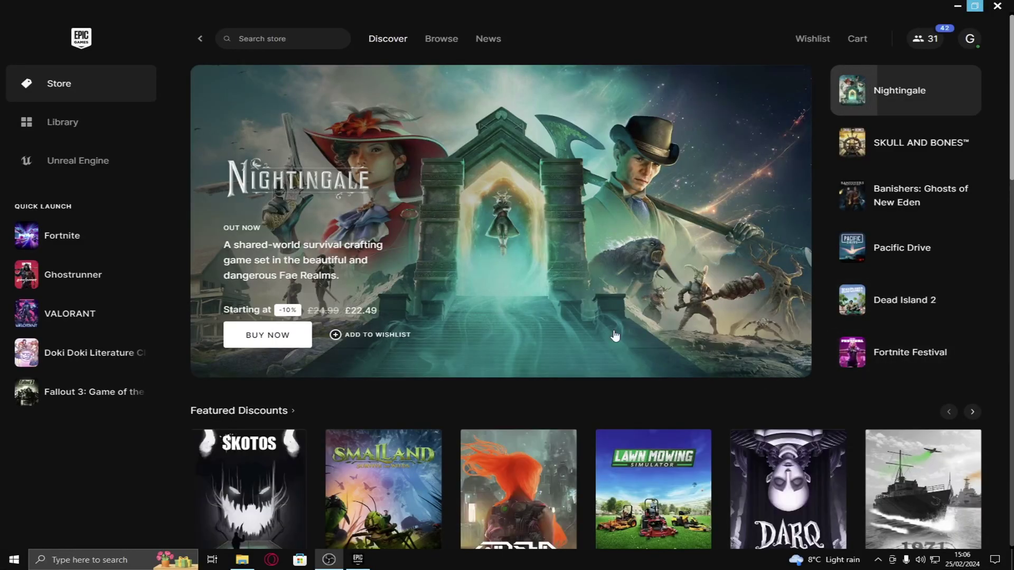
# Find Fortnite in the Library, check and close its Manage panel, then reopen its '...' menu
pyautogui.click(42, 133)
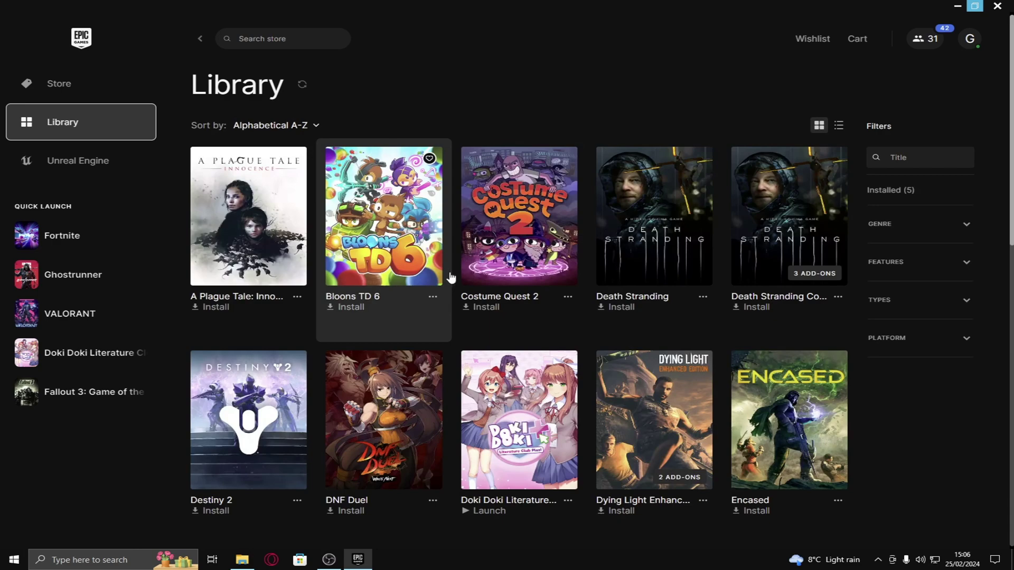
pyautogui.scroll(-5, 450, 277)
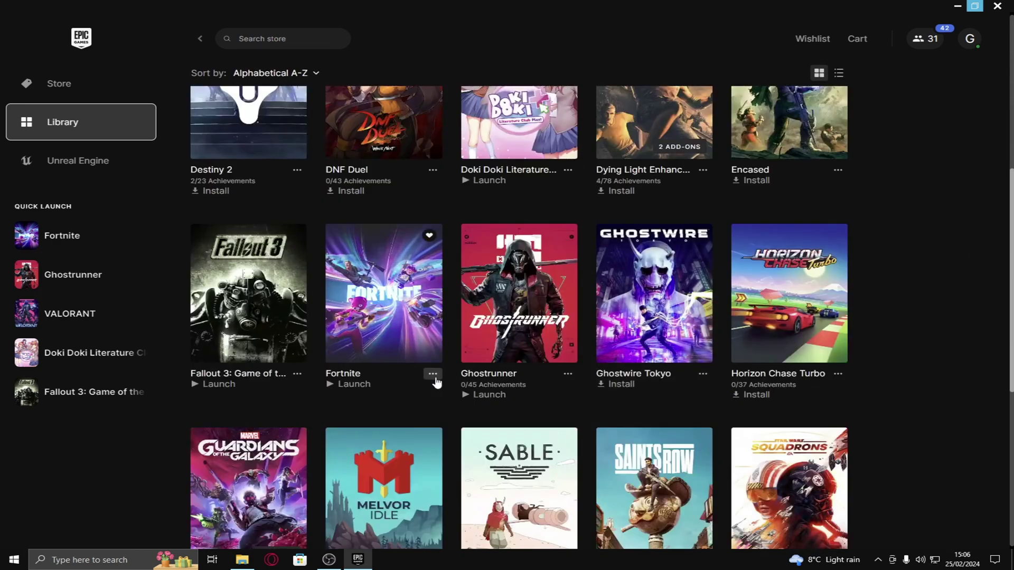
pyautogui.click(434, 375)
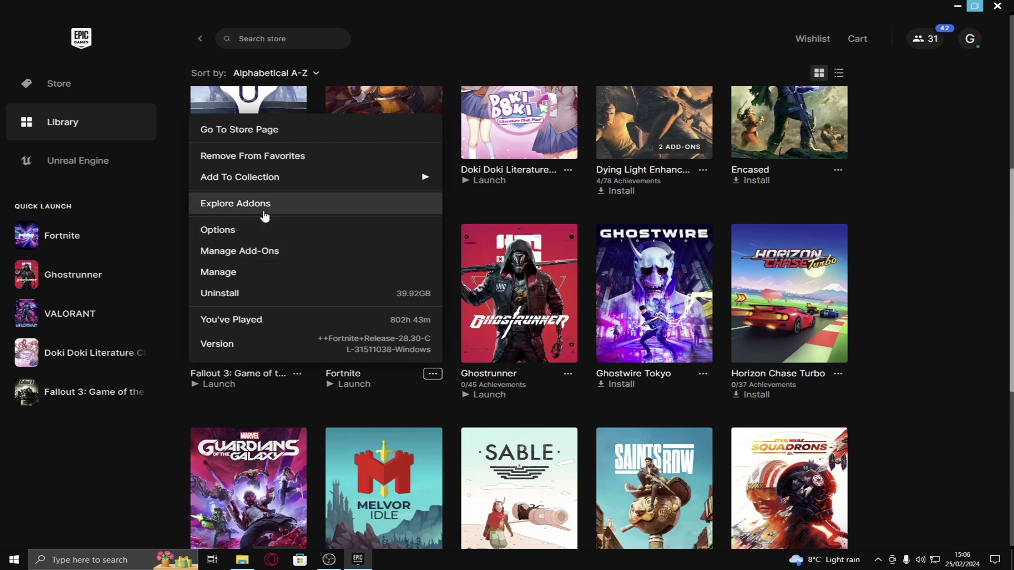
pyautogui.click(256, 272)
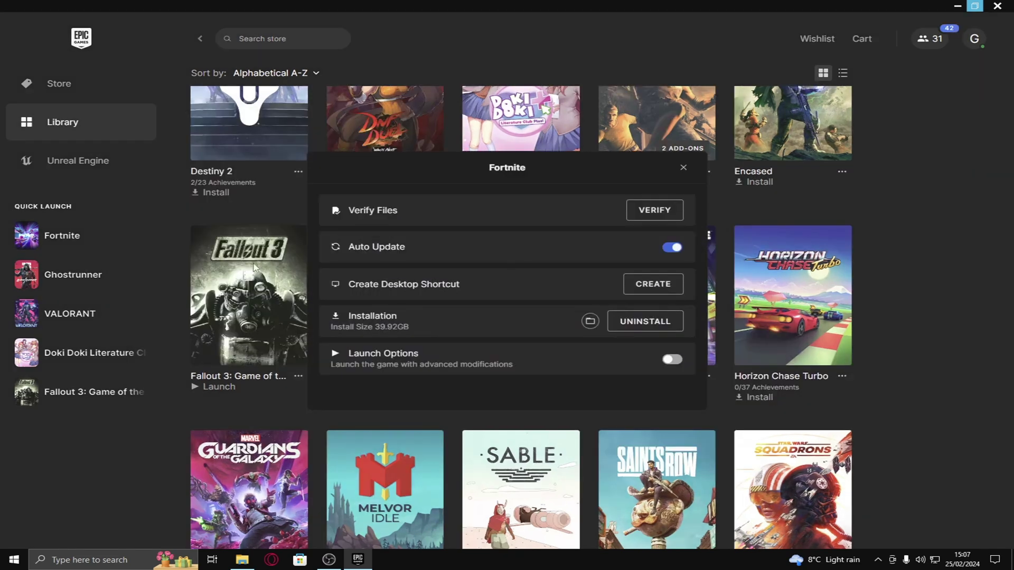
pyautogui.click(683, 169)
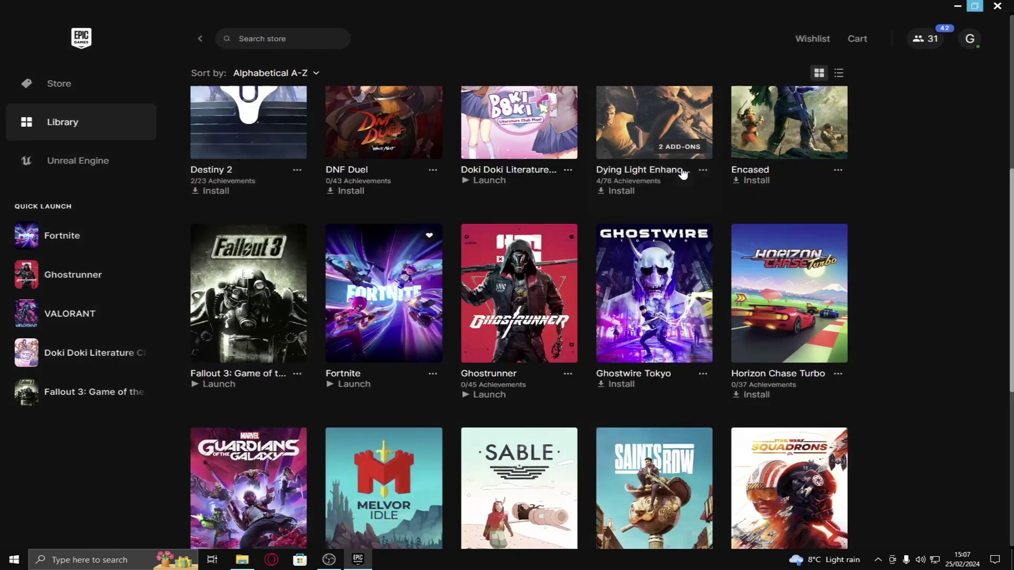
pyautogui.click(433, 373)
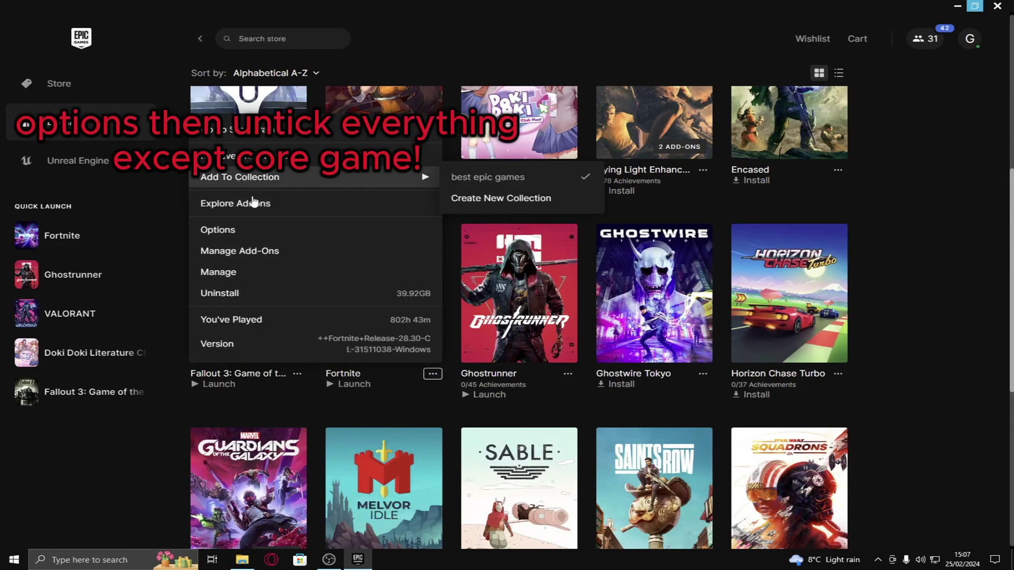
# Apply Fortnite installation options with only Core and Battle Royale checked (42.86 GB)
pyautogui.click(244, 230)
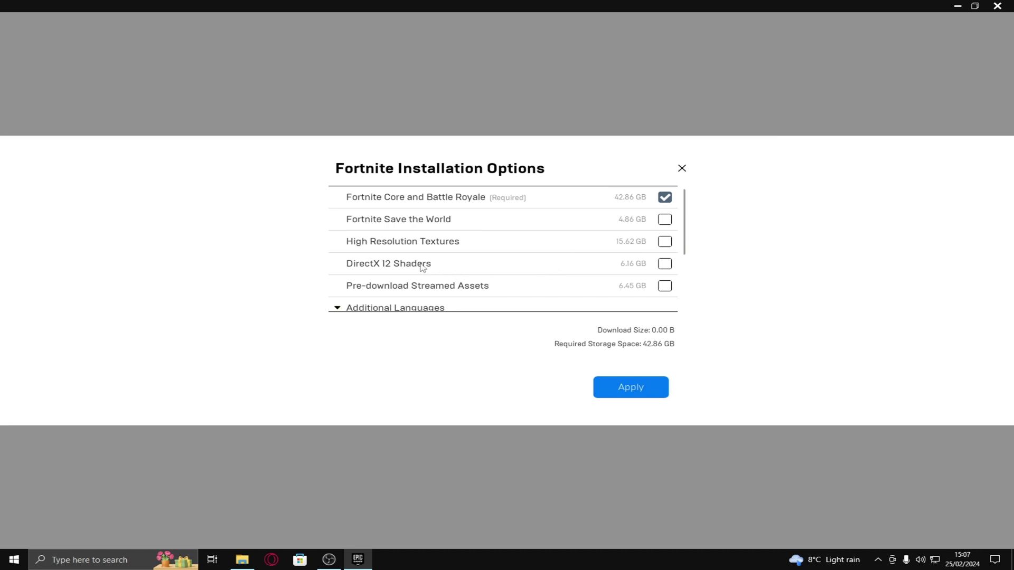
pyautogui.moveTo(422, 288)
pyautogui.scroll(-4, 584, 263)
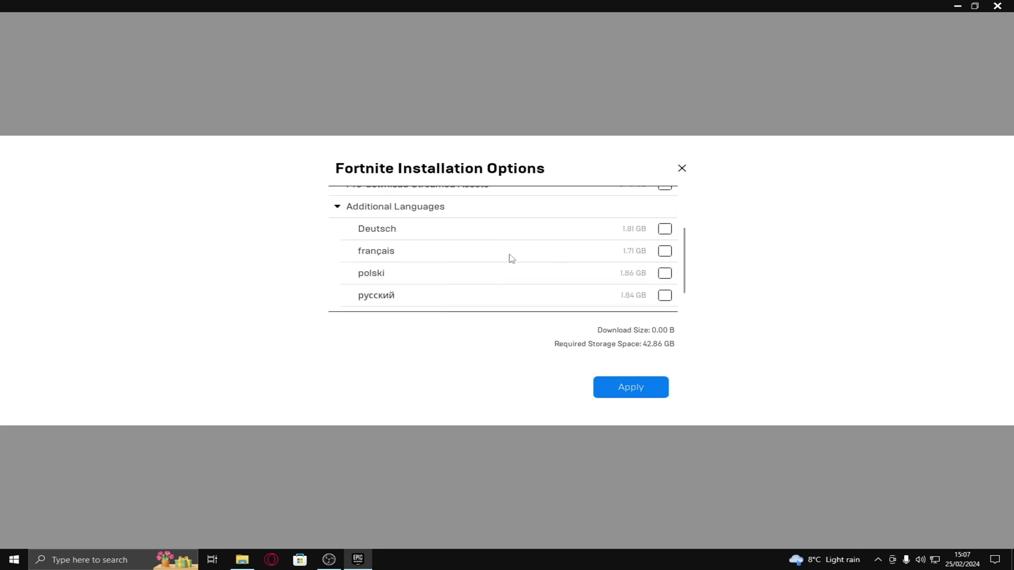
pyautogui.scroll(-2, 512, 259)
pyautogui.scroll(6, 494, 264)
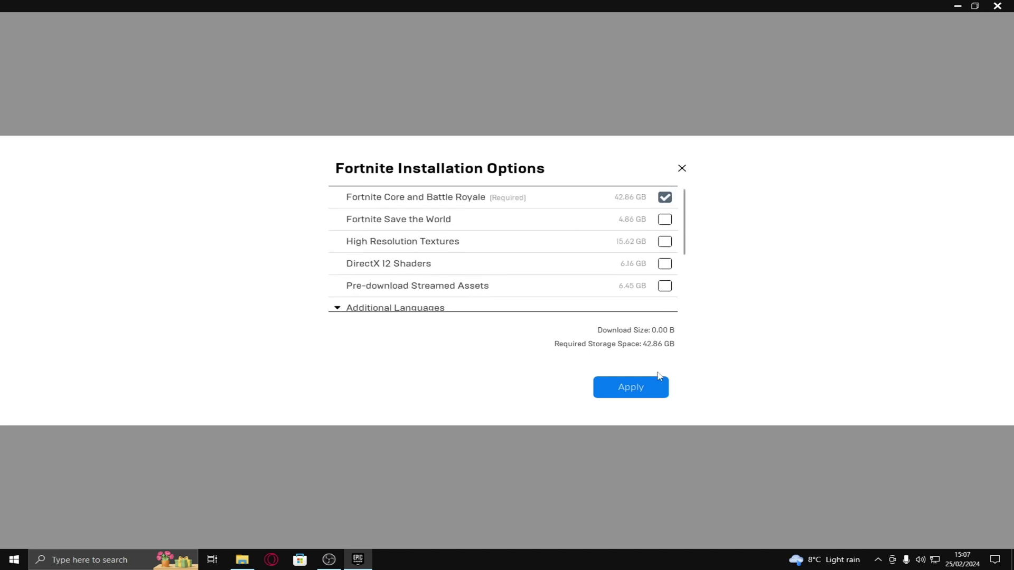
pyautogui.click(642, 387)
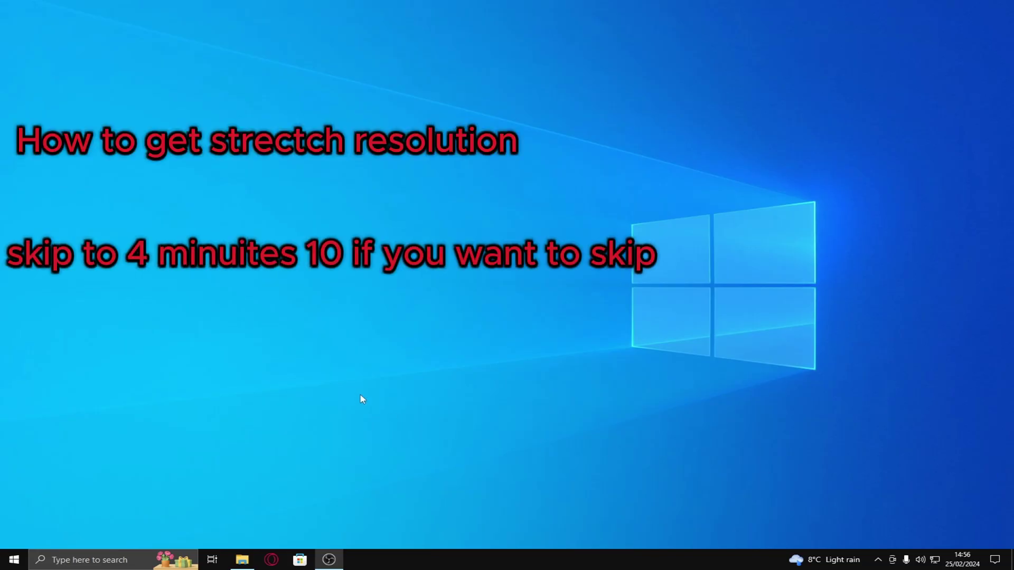
# Search 'nvidia' from Start and launch the NVIDIA Control Panel
pyautogui.press('super')
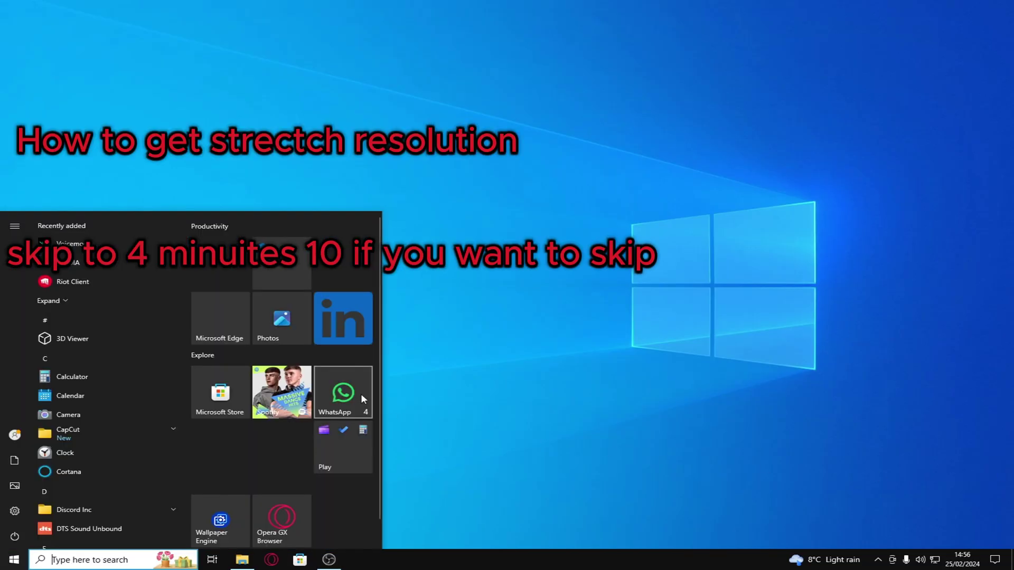
pyautogui.write('nvida')
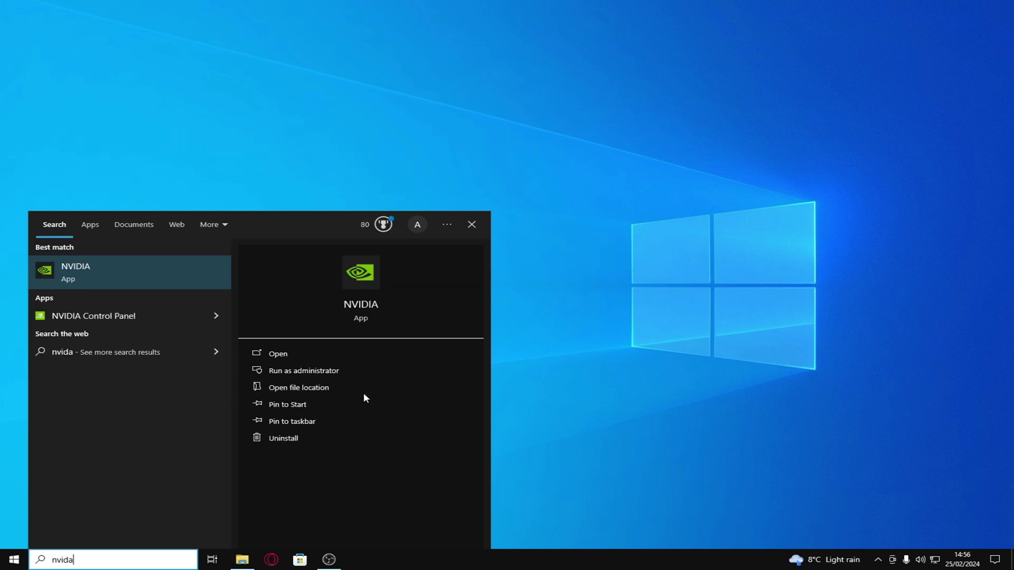
pyautogui.press('BackSpace')
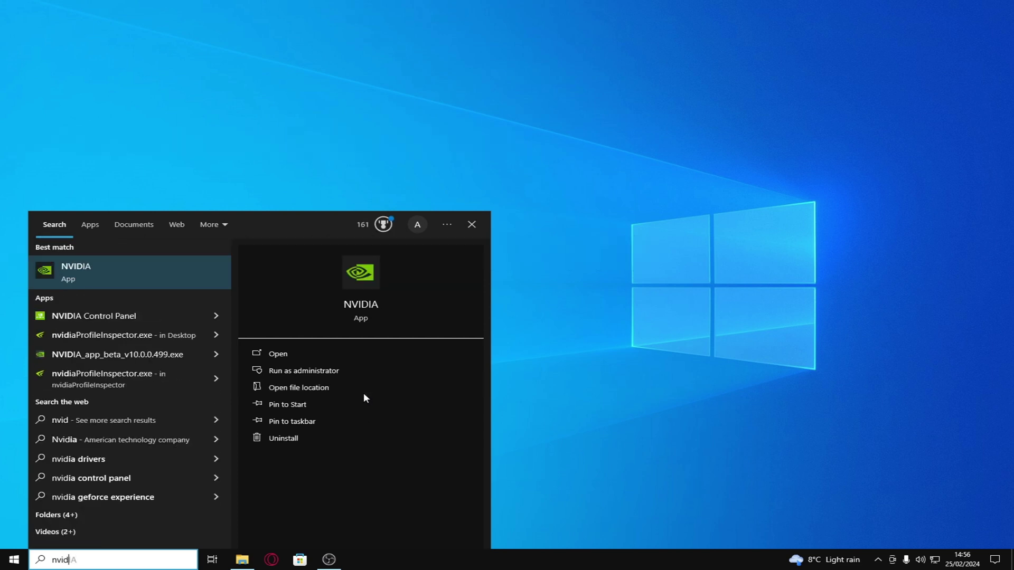
pyautogui.click(65, 319)
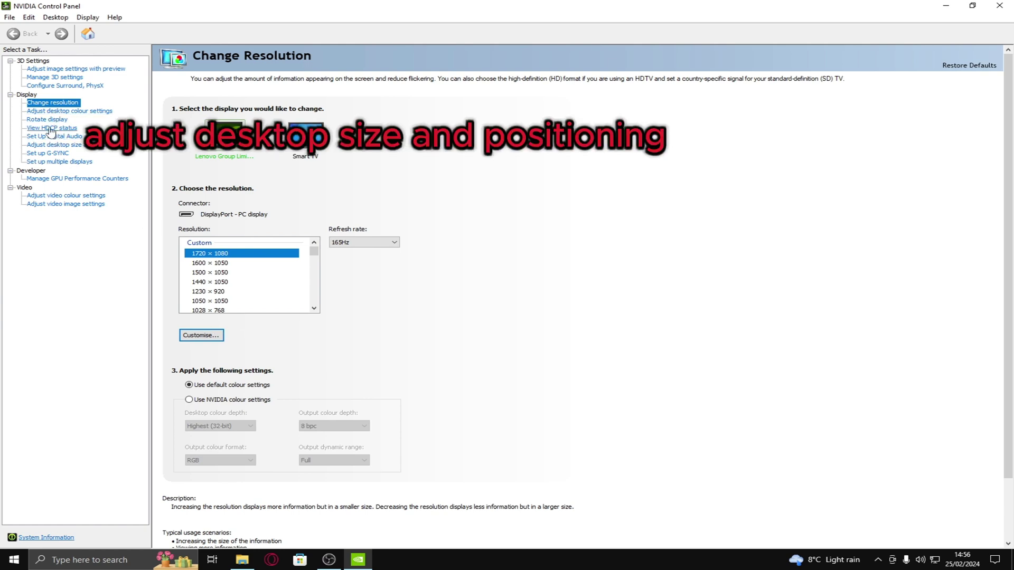
# Set Full-screen desktop scaling performed on GPU with override, leaving refresh rate at 165Hz
pyautogui.click(50, 145)
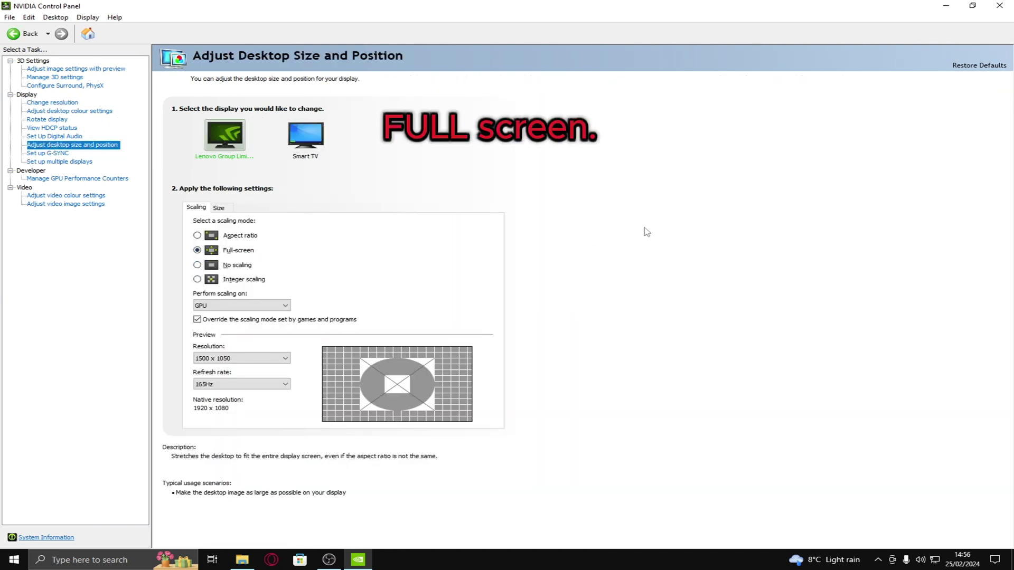
pyautogui.click(222, 305)
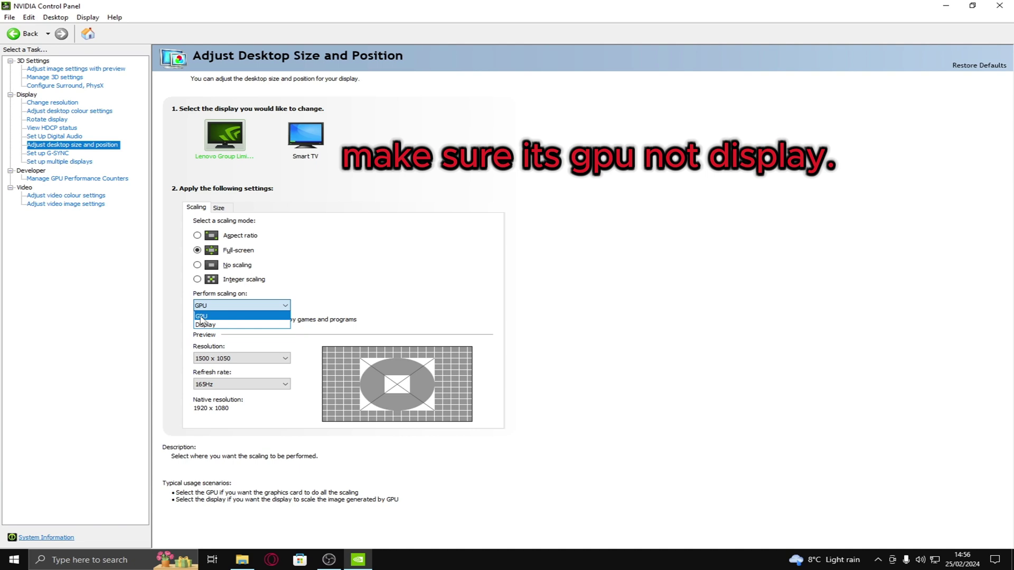
pyautogui.click(205, 315)
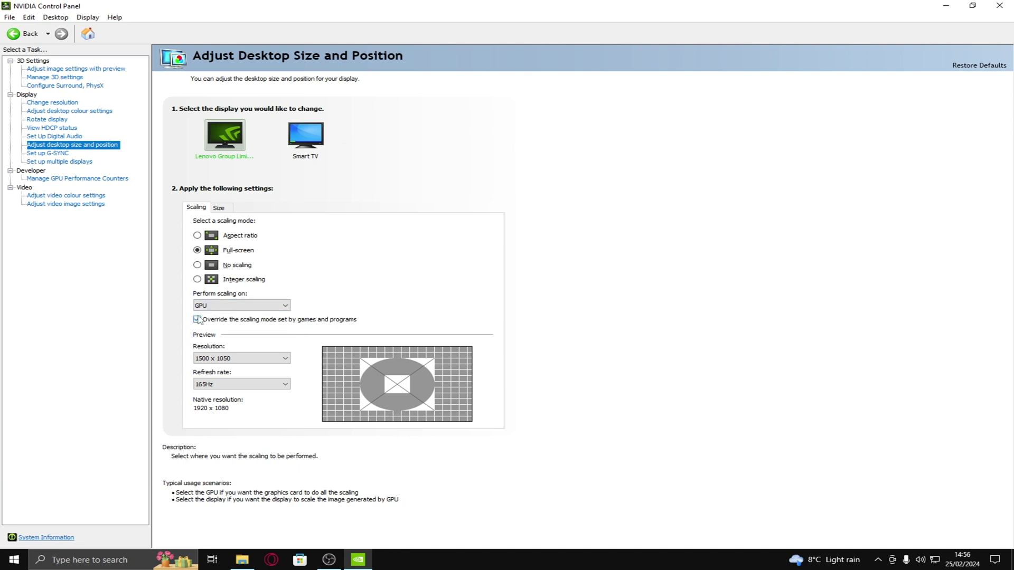
pyautogui.click(212, 384)
pyautogui.click(211, 387)
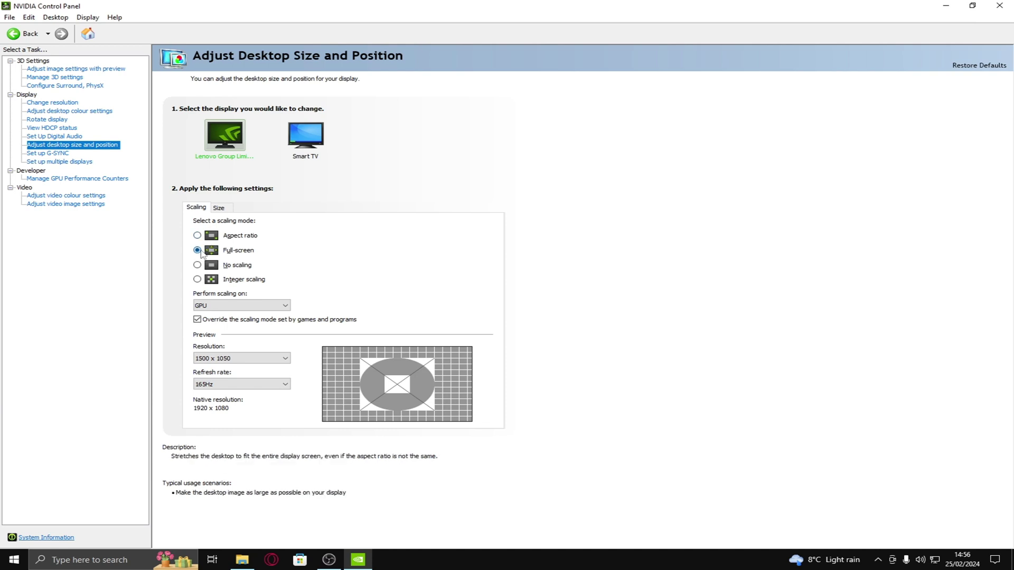
pyautogui.click(52, 103)
# Inspect the 1720 × 1080 165Hz custom resolution in Customise and Create Custom Resolution, then close both
pyautogui.click(201, 335)
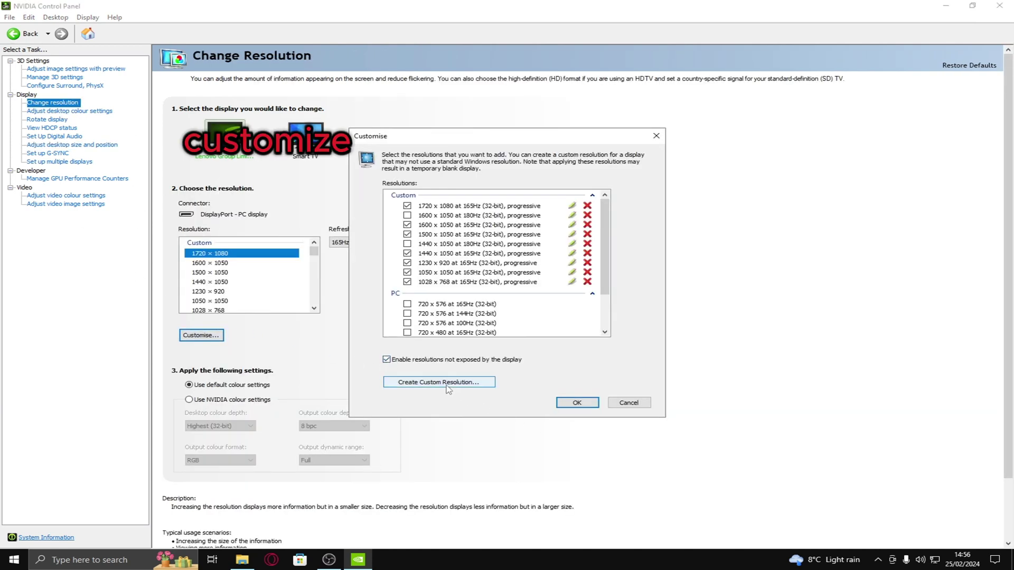
pyautogui.click(447, 382)
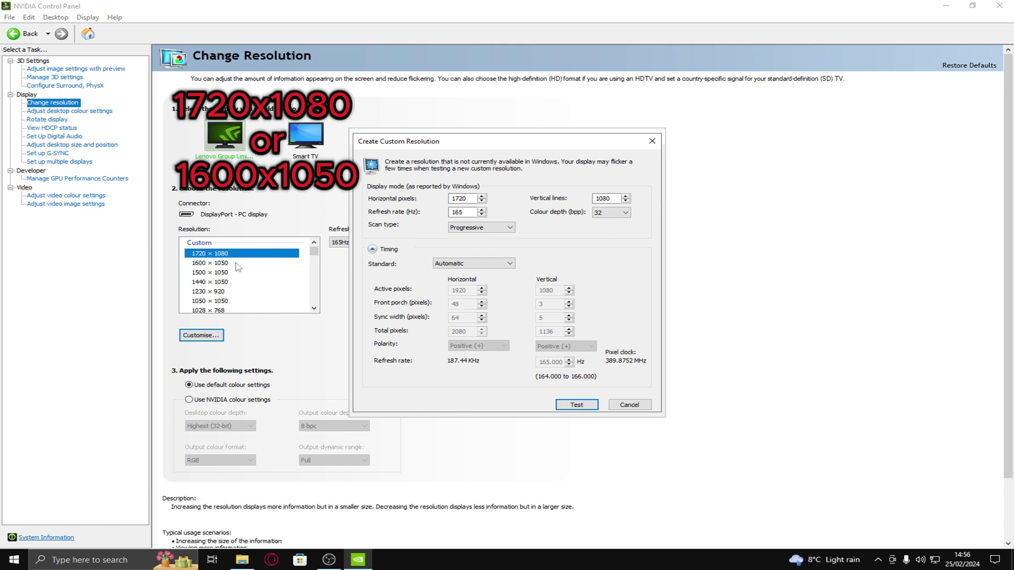
pyautogui.click(655, 138)
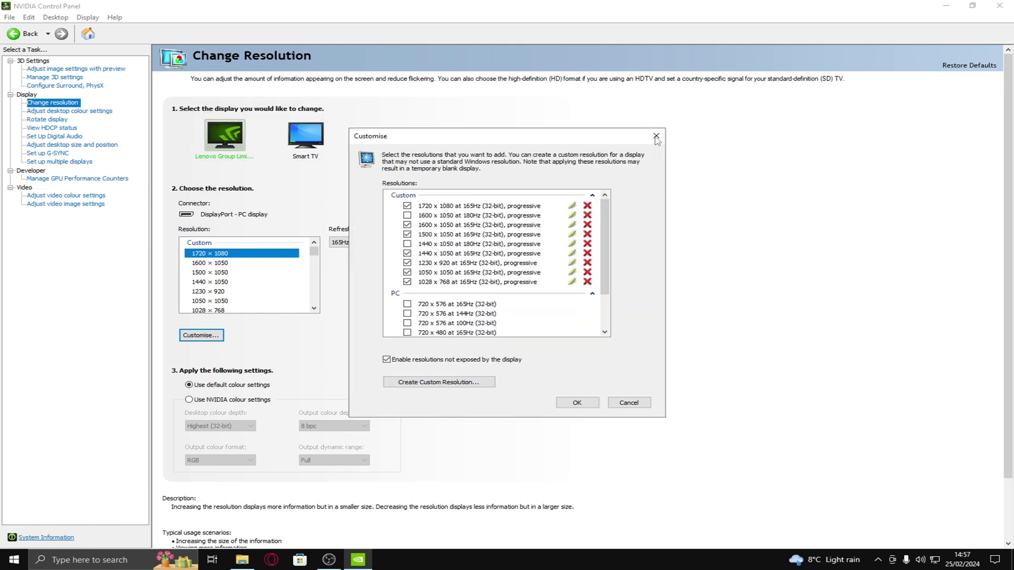
pyautogui.click(655, 140)
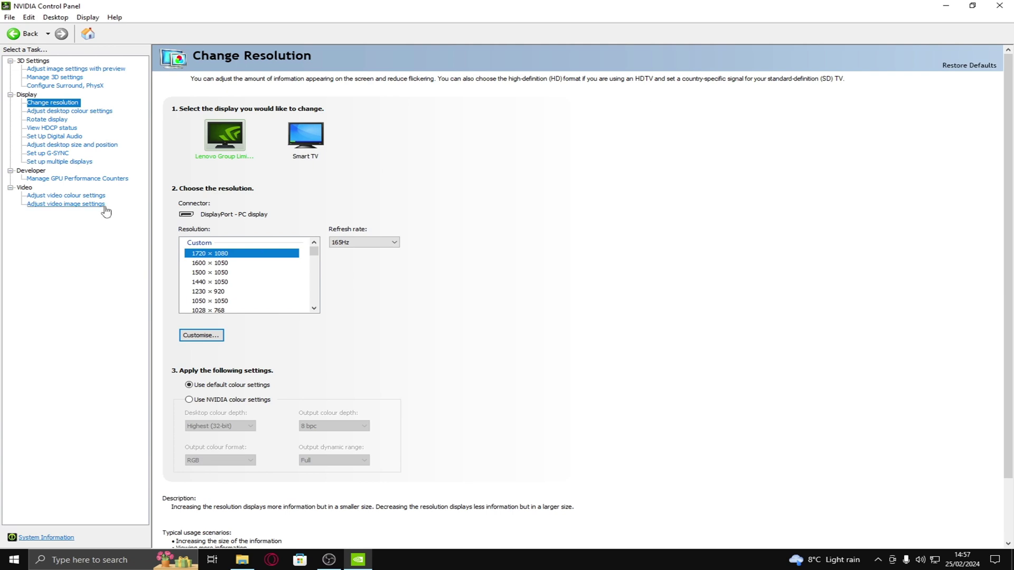
# Confirm GPU performance counters allow access to all users, then dismiss the Edit menu
pyautogui.click(66, 180)
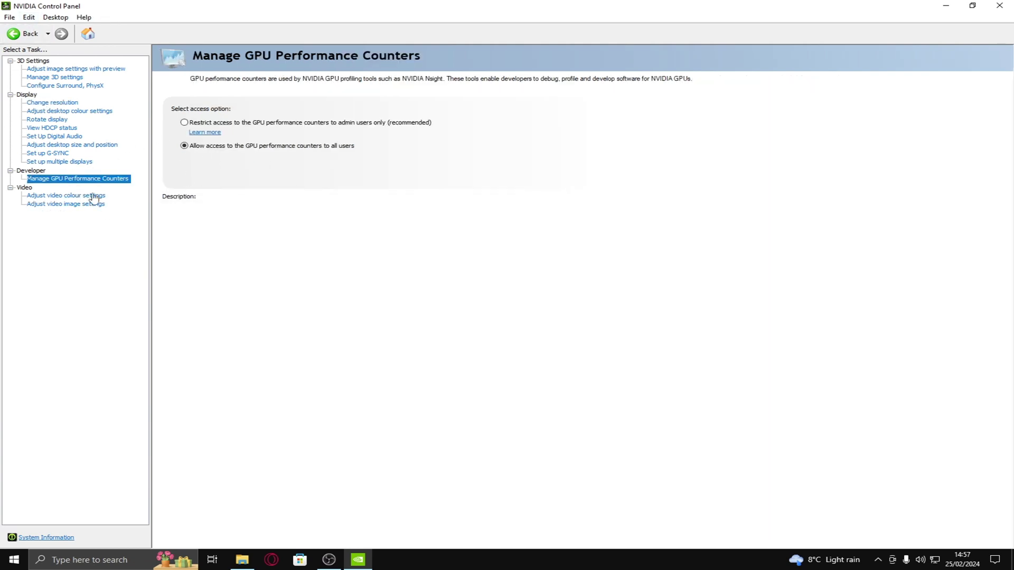
pyautogui.click(29, 19)
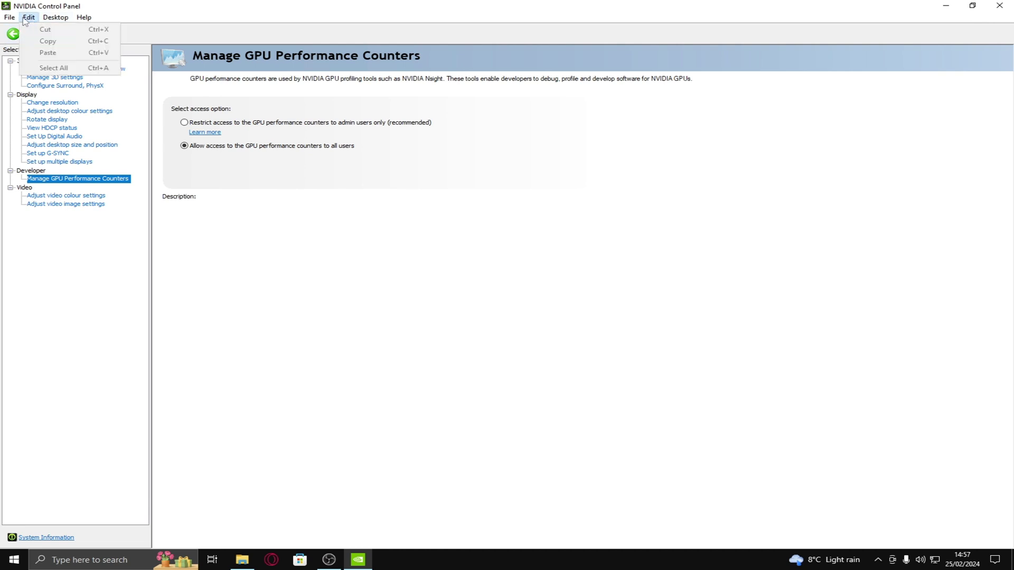
pyautogui.click(25, 20)
pyautogui.click(30, 19)
pyautogui.click(14, 40)
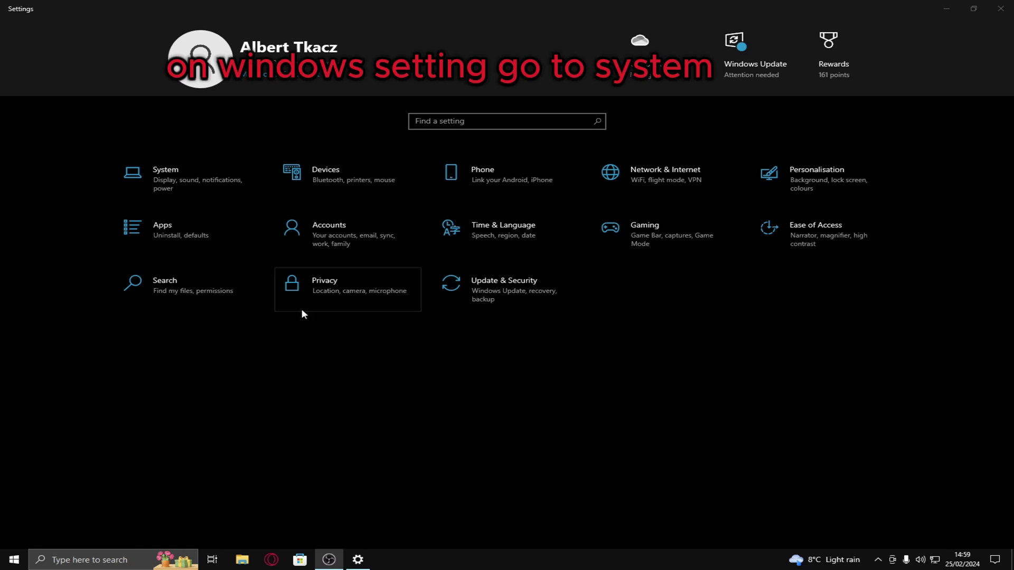
pyautogui.click(126, 177)
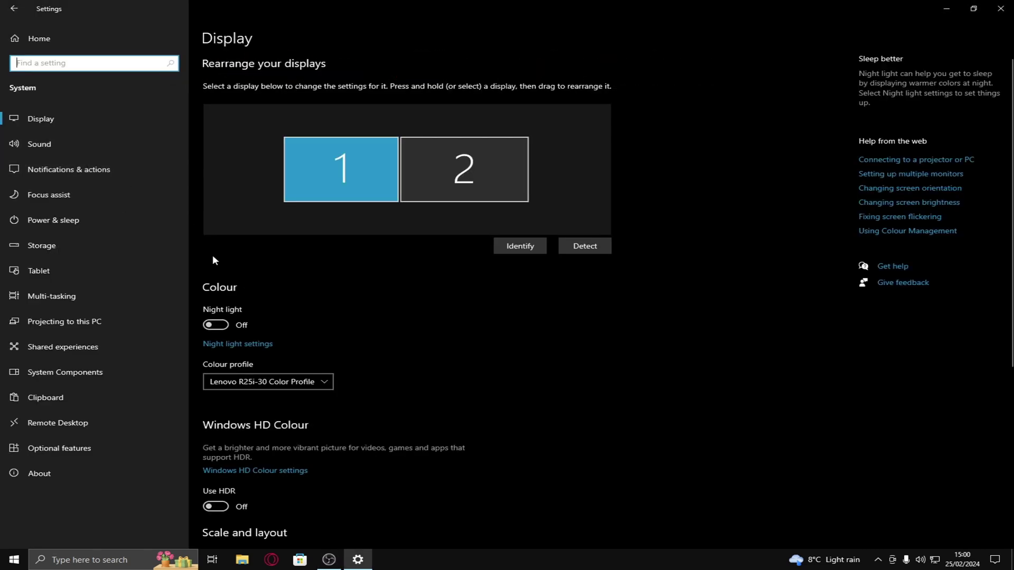
pyautogui.scroll(-5, 315, 337)
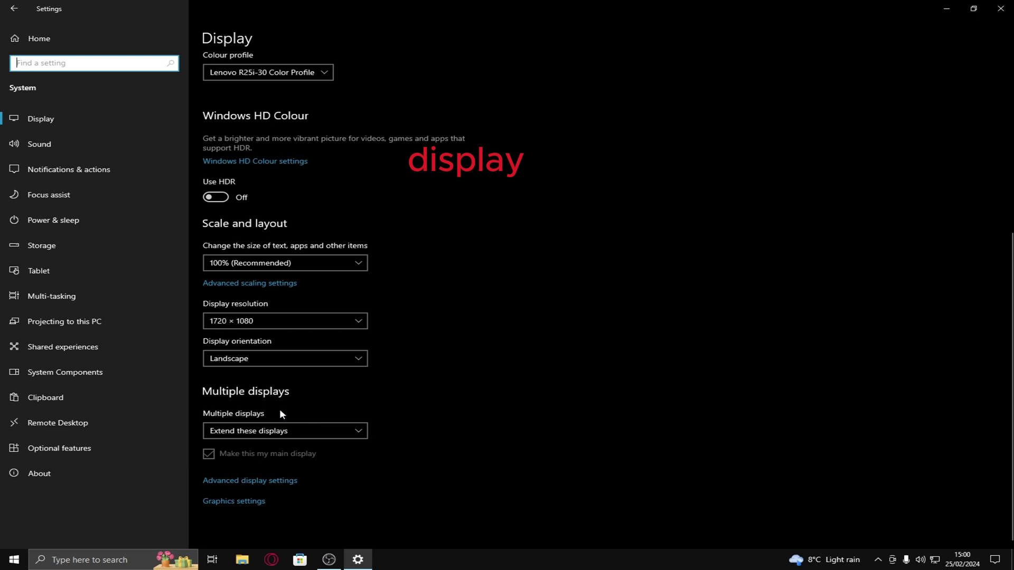
pyautogui.click(252, 481)
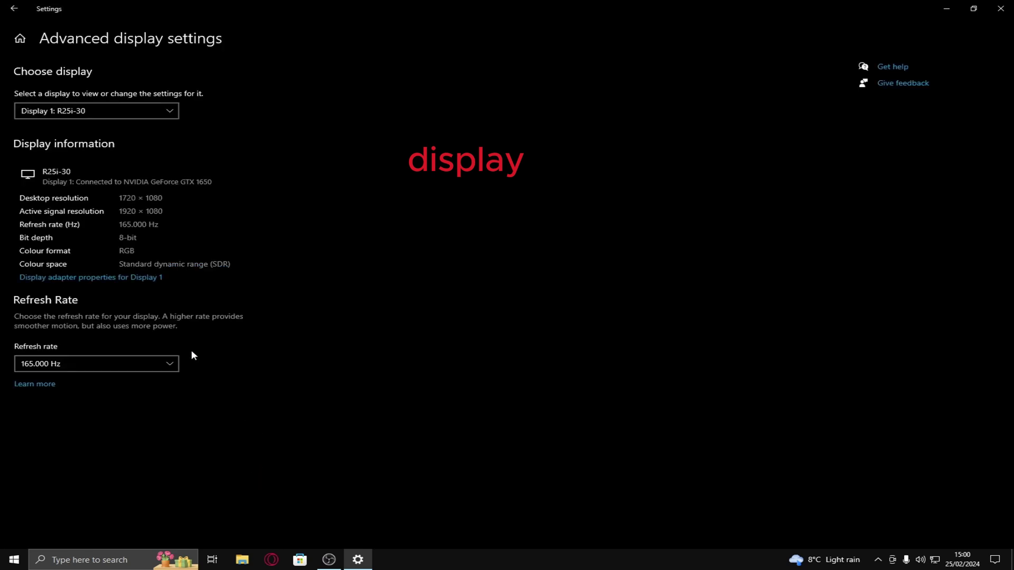
pyautogui.click(138, 364)
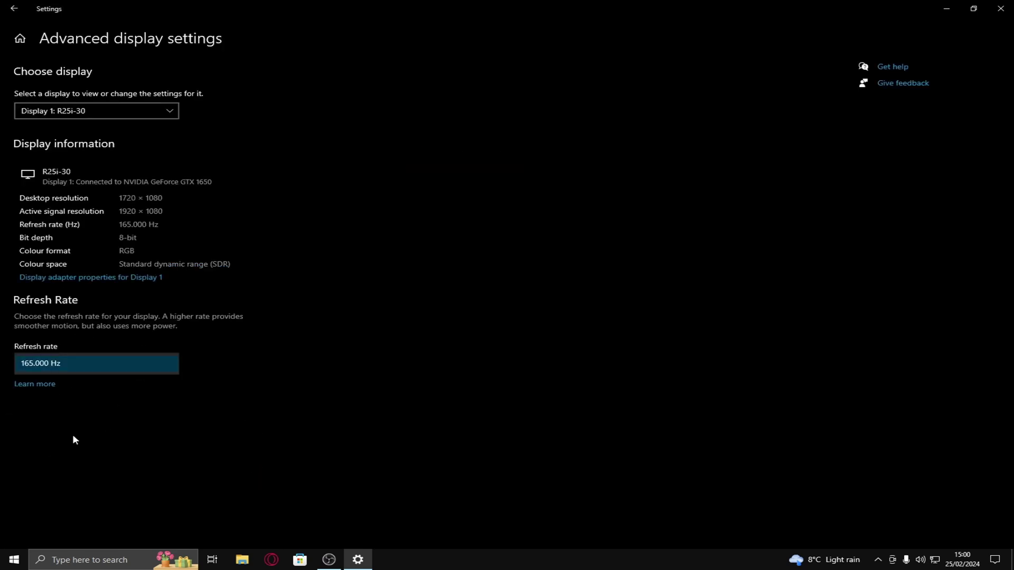
pyautogui.click(12, 11)
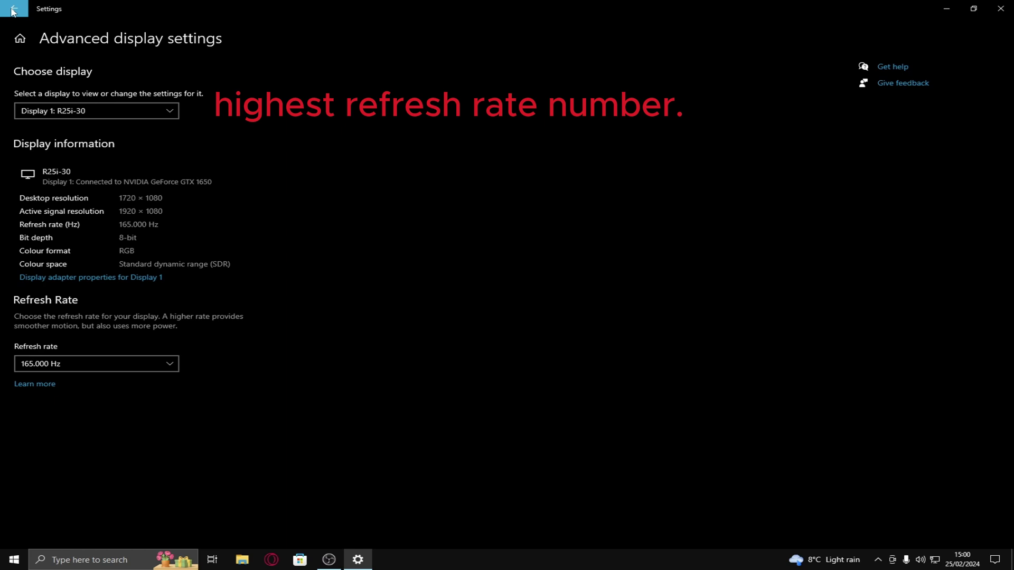
pyautogui.click(12, 11)
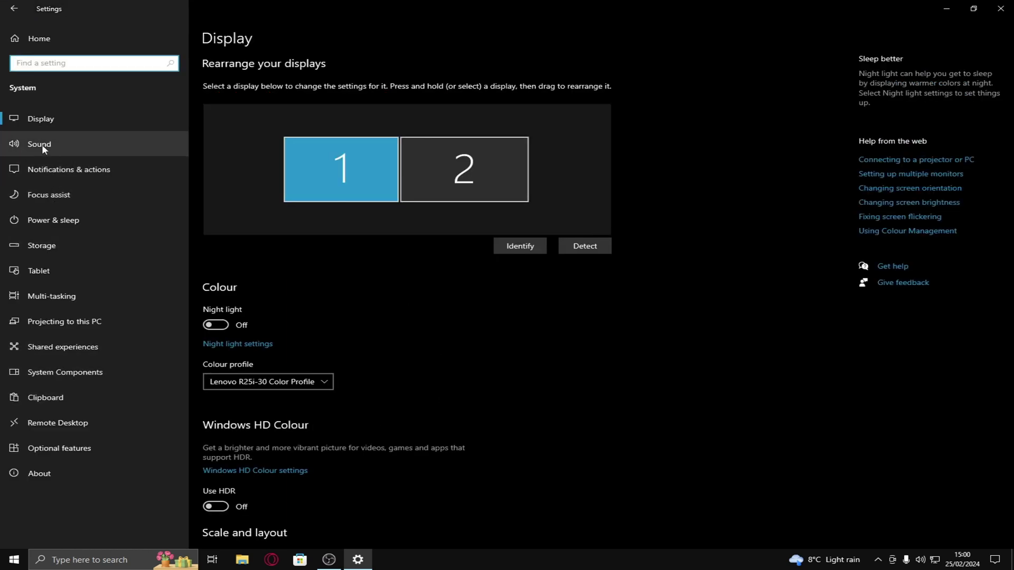
pyautogui.click(14, 8)
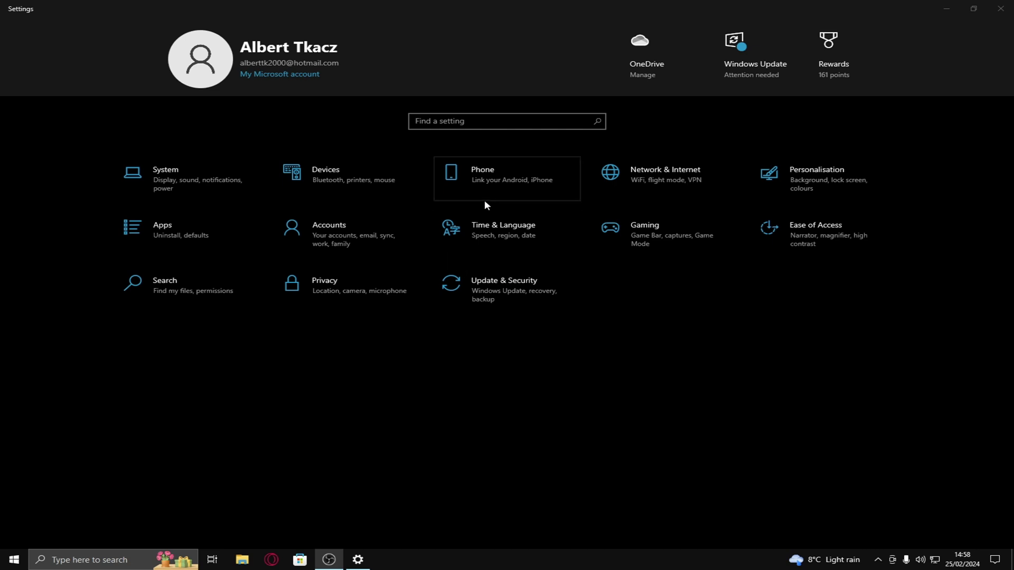
# Review the Speech, Inking & typing and Diagnostics & feedback privacy pages
pyautogui.click(353, 285)
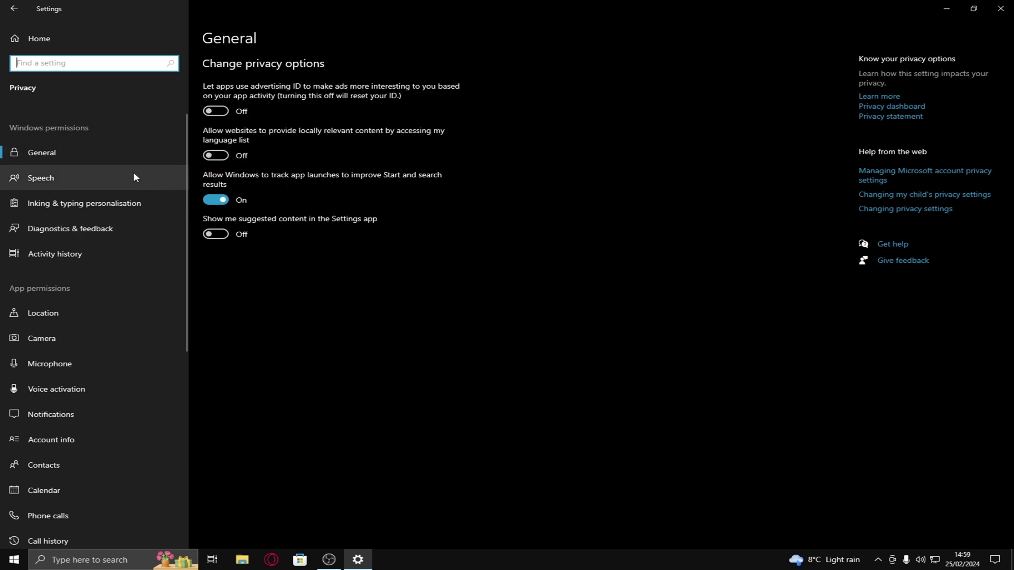
pyautogui.click(88, 177)
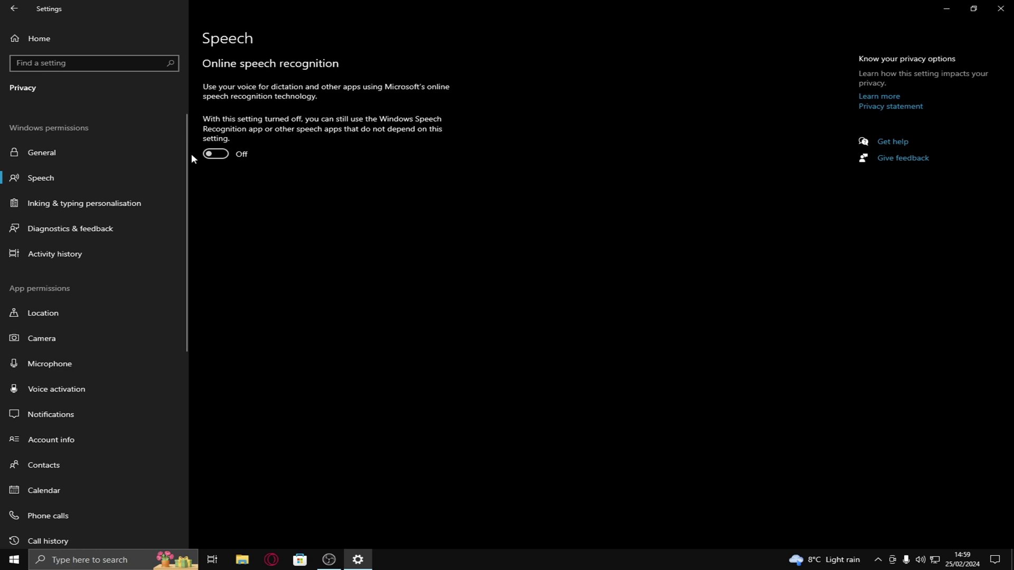
pyautogui.click(106, 204)
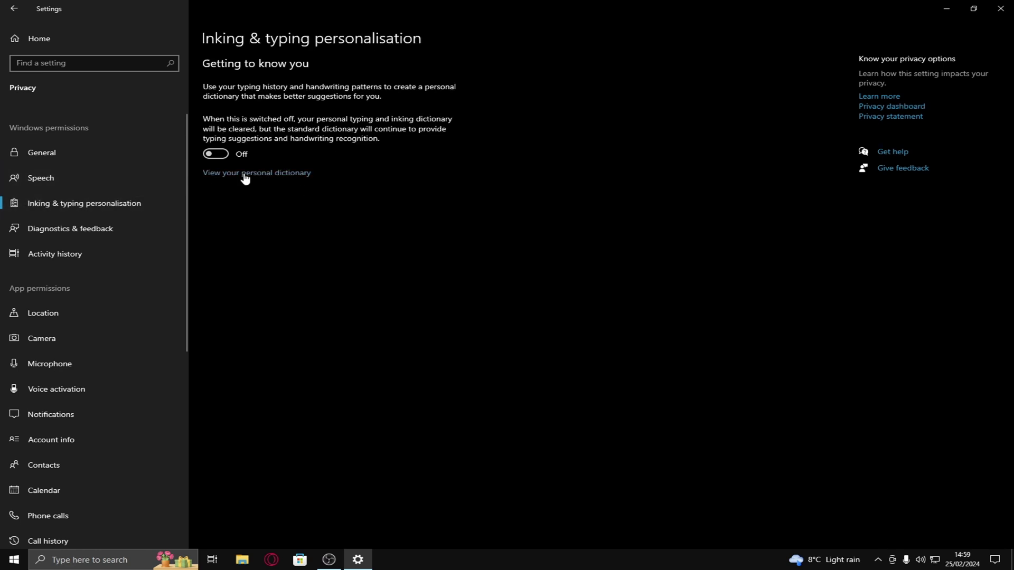
pyautogui.click(84, 228)
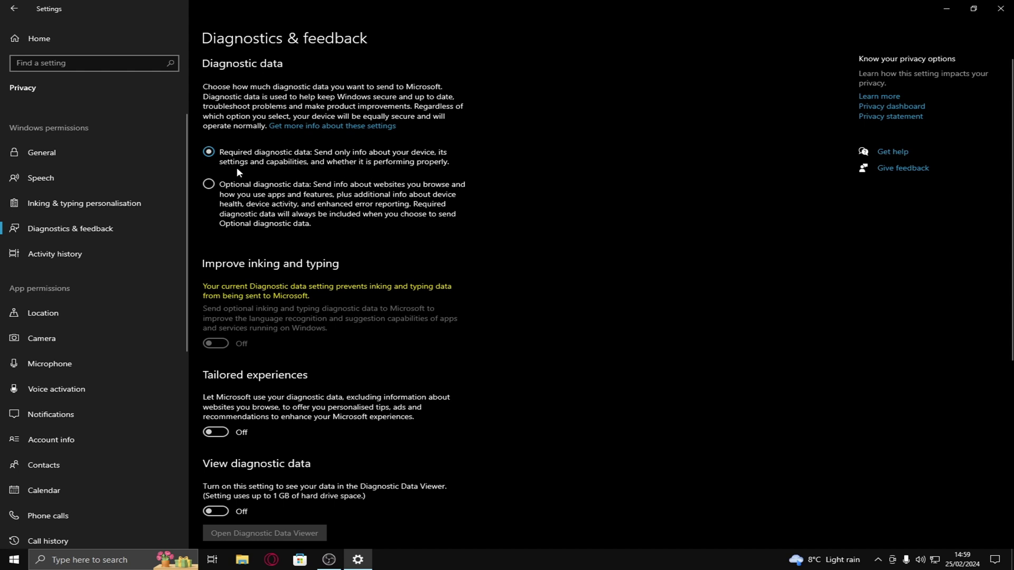
# Review the Activity history, Location, Camera and Microphone privacy pages
pyautogui.scroll(-3, 266, 354)
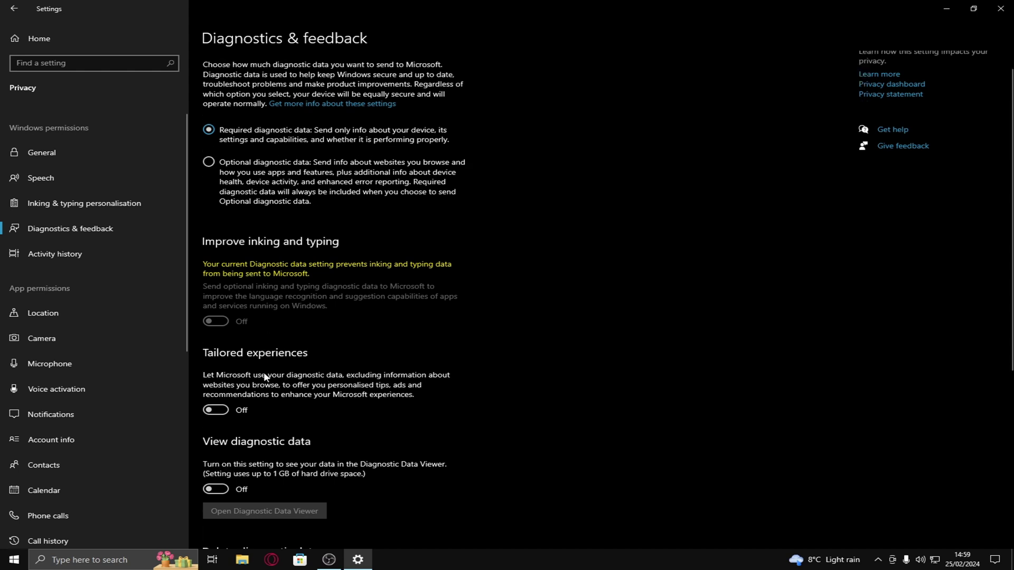
pyautogui.scroll(-2, 274, 308)
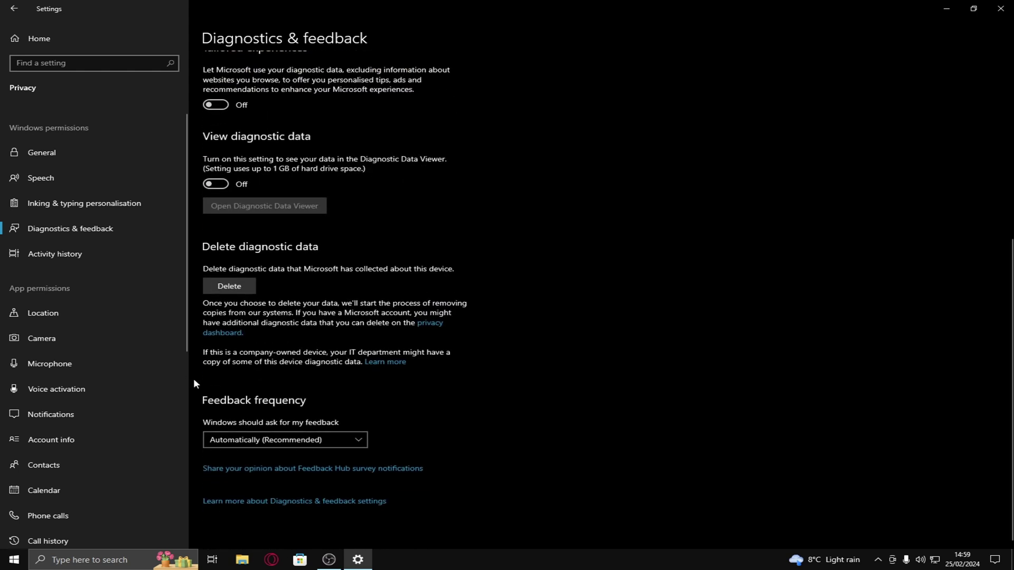
pyautogui.click(84, 263)
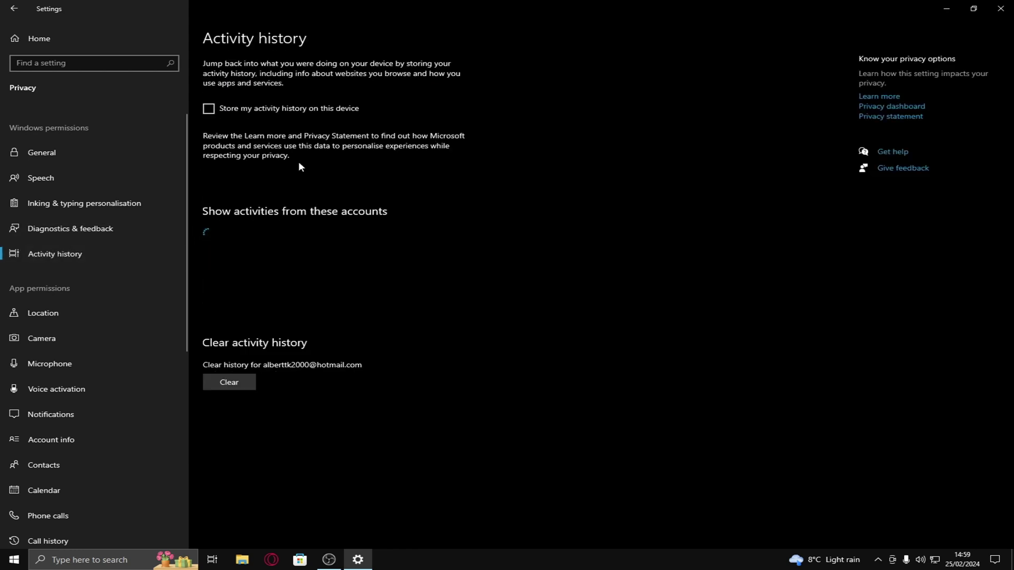
pyautogui.click(85, 311)
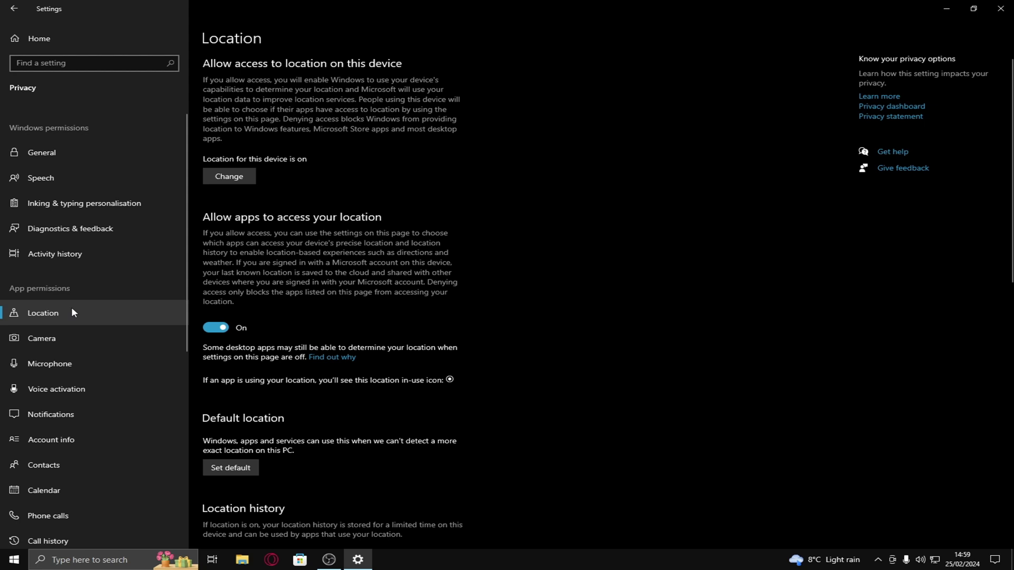
pyautogui.click(71, 335)
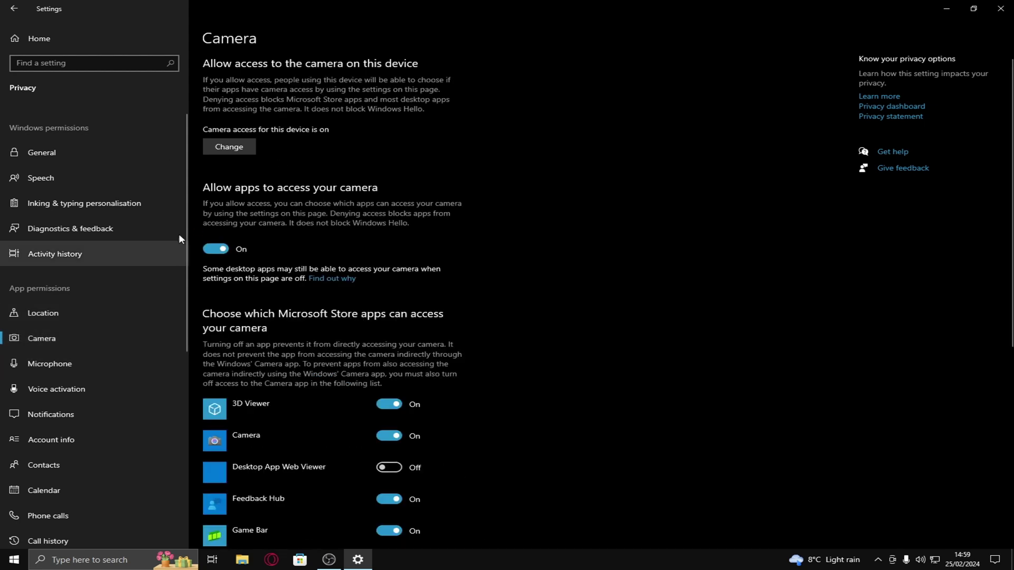
pyautogui.click(90, 364)
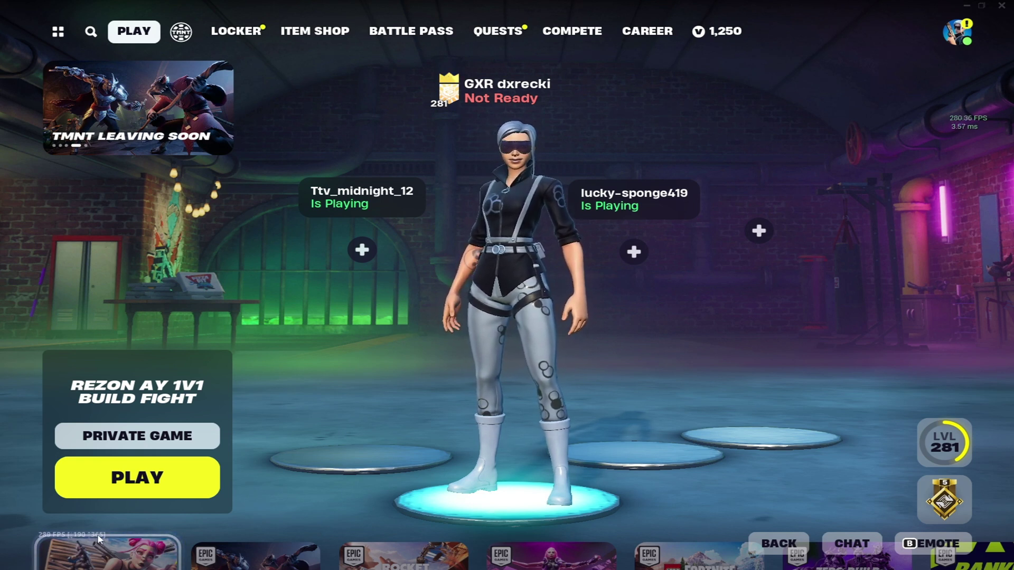
# Cap Fortnite's frame rate limit at 240 FPS in the Video settings and apply it
pyautogui.click(955, 33)
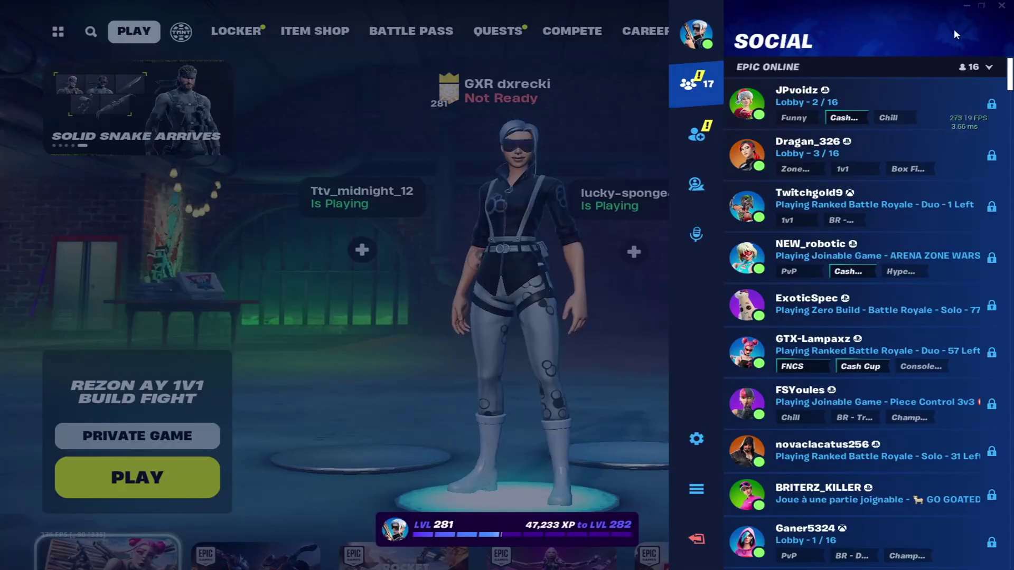
pyautogui.click(696, 439)
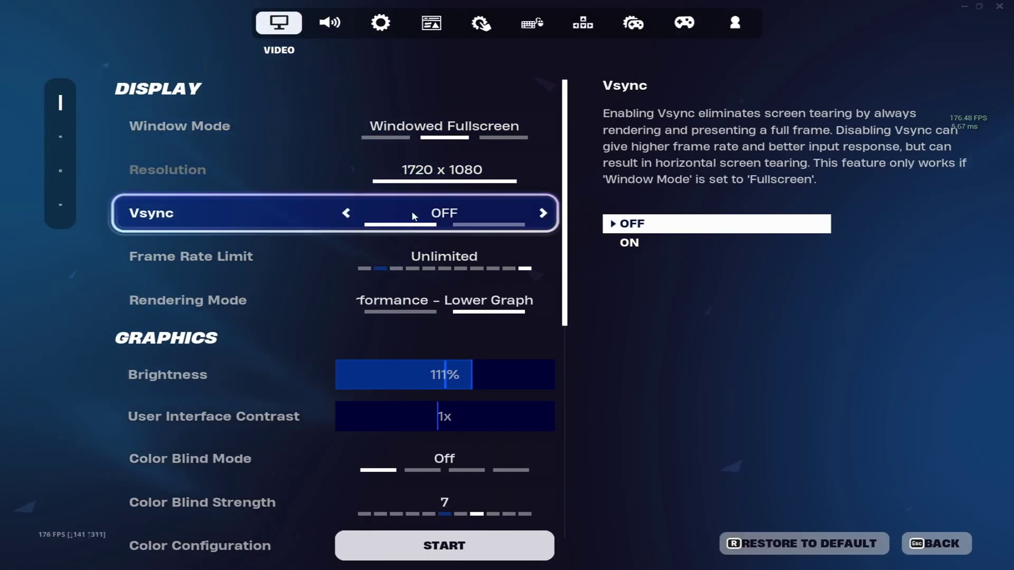
pyautogui.click(345, 257)
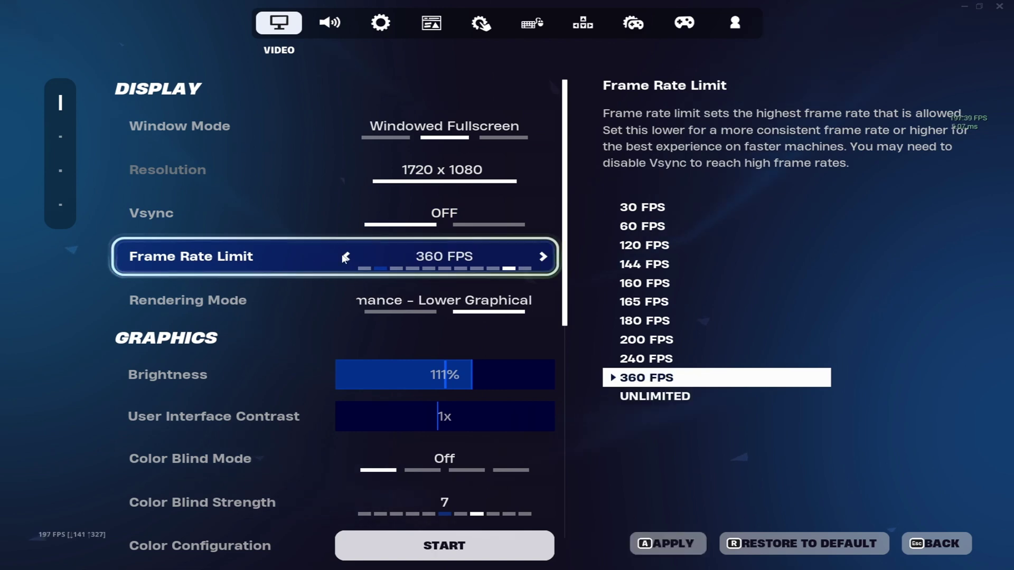
pyautogui.click(345, 257)
pyautogui.click(664, 545)
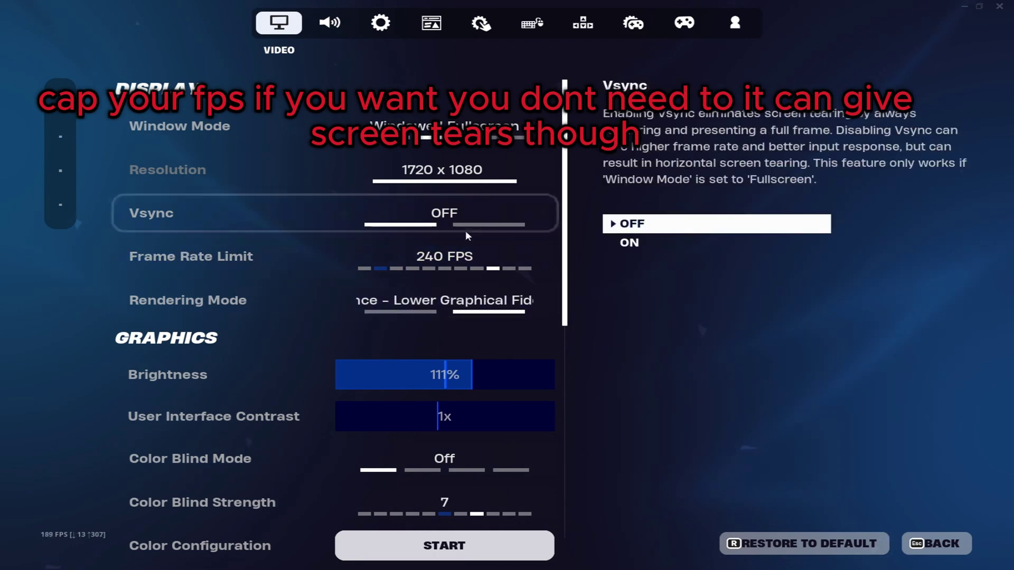
# Raise 3D Resolution to 95%, apply it, and confirm Report Performance Stats stays disabled
pyautogui.scroll(-2, 486, 291)
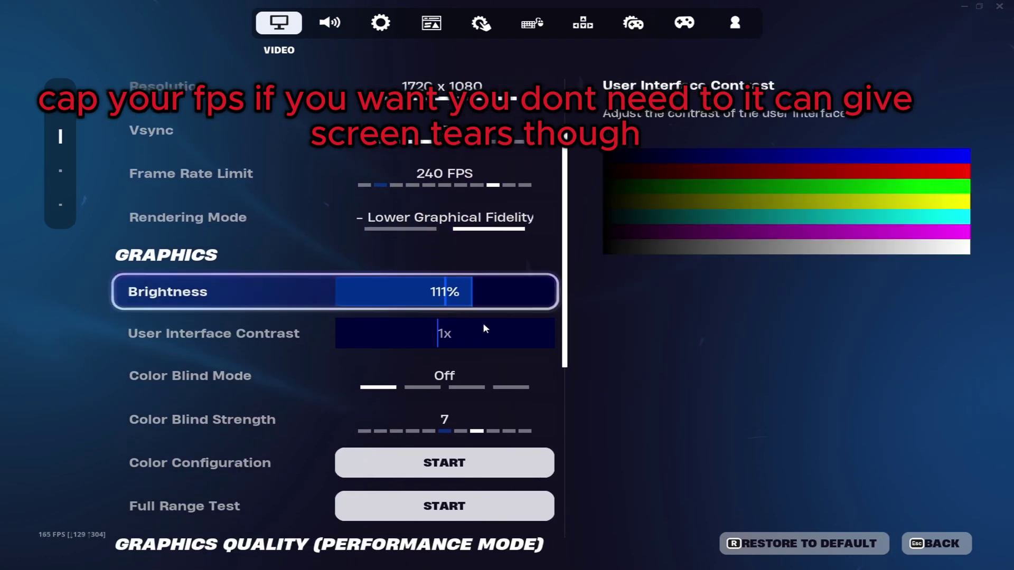
pyautogui.scroll(-4, 485, 328)
pyautogui.moveTo(537, 422)
pyautogui.mouseDown()
pyautogui.moveTo(491, 422)
pyautogui.moveTo(544, 424)
pyautogui.mouseUp()
pyautogui.click(668, 543)
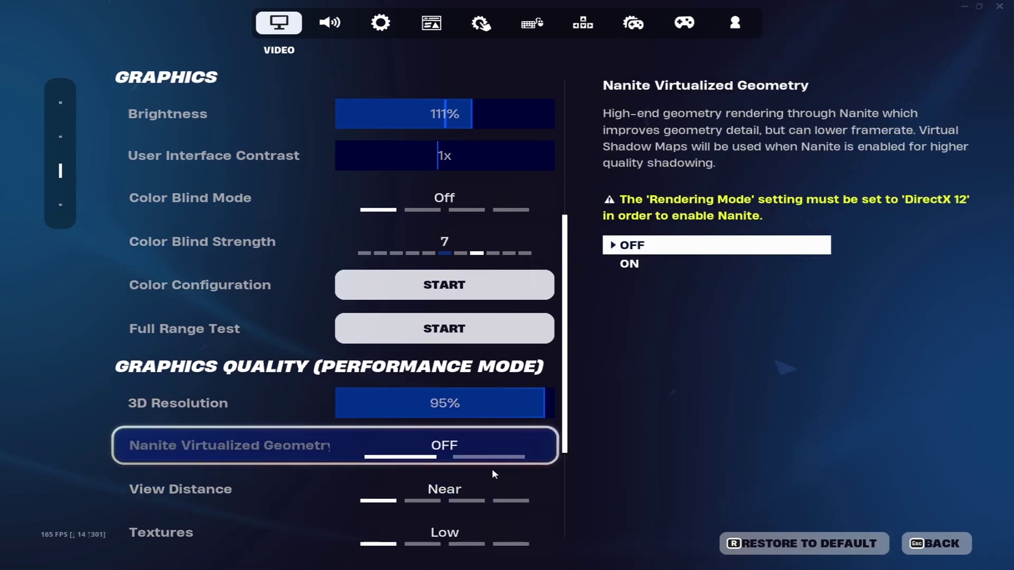
pyautogui.scroll(-3, 493, 473)
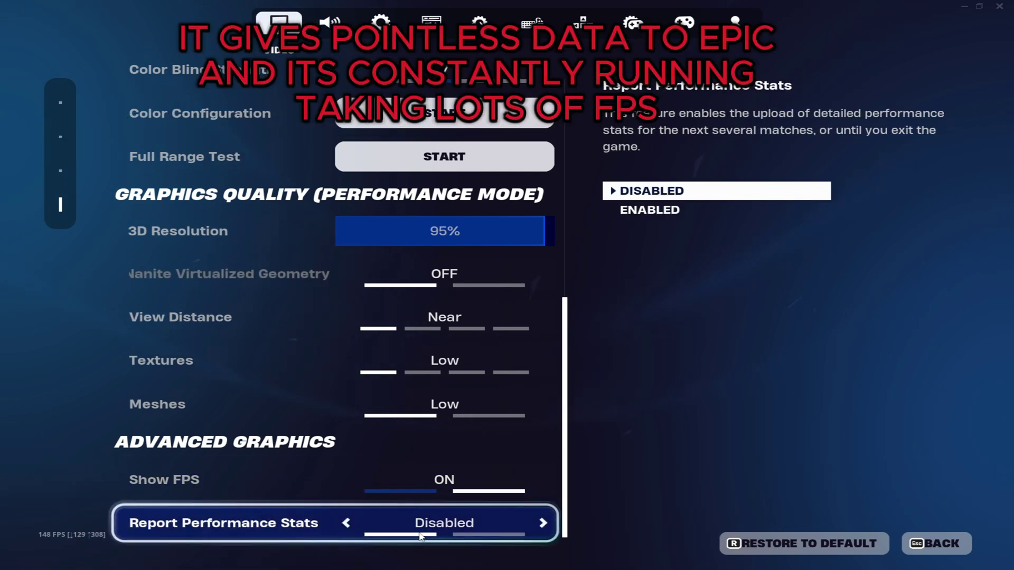
# Review the Building, Replays and Energy Saving options under Game settings, then exit to the lobby
pyautogui.click(381, 22)
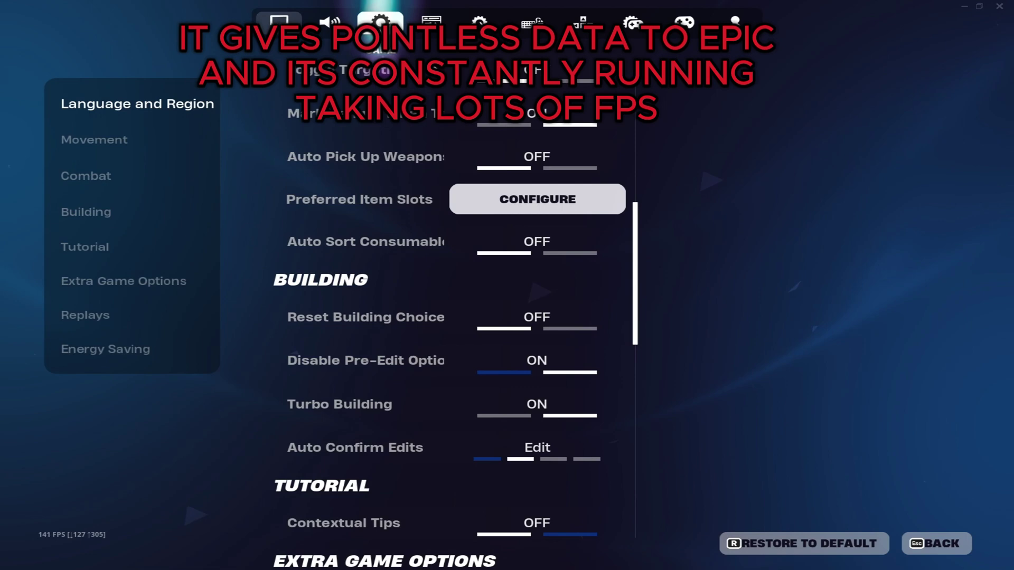
pyautogui.scroll(-4, 481, 217)
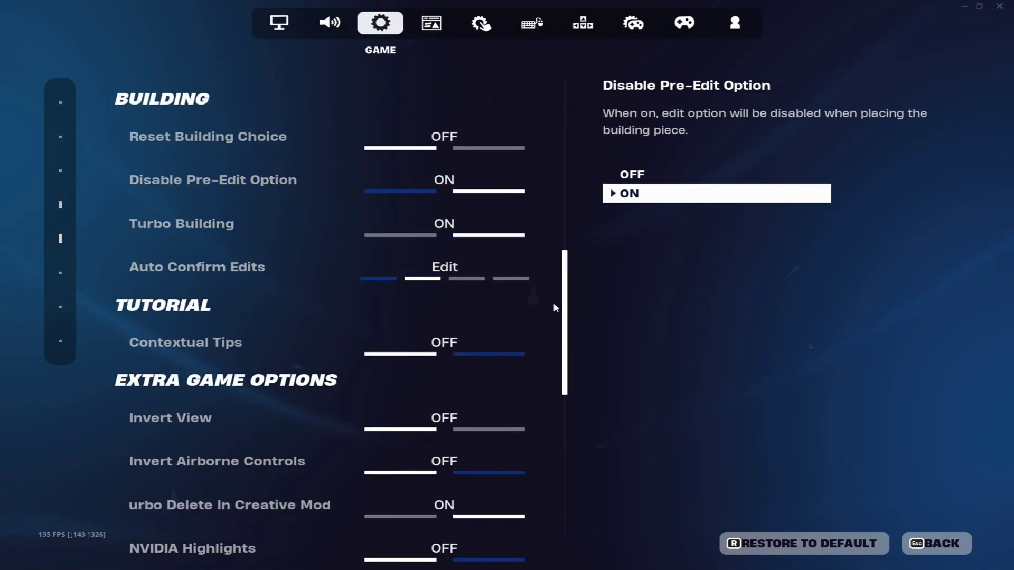
pyautogui.scroll(-5, 566, 294)
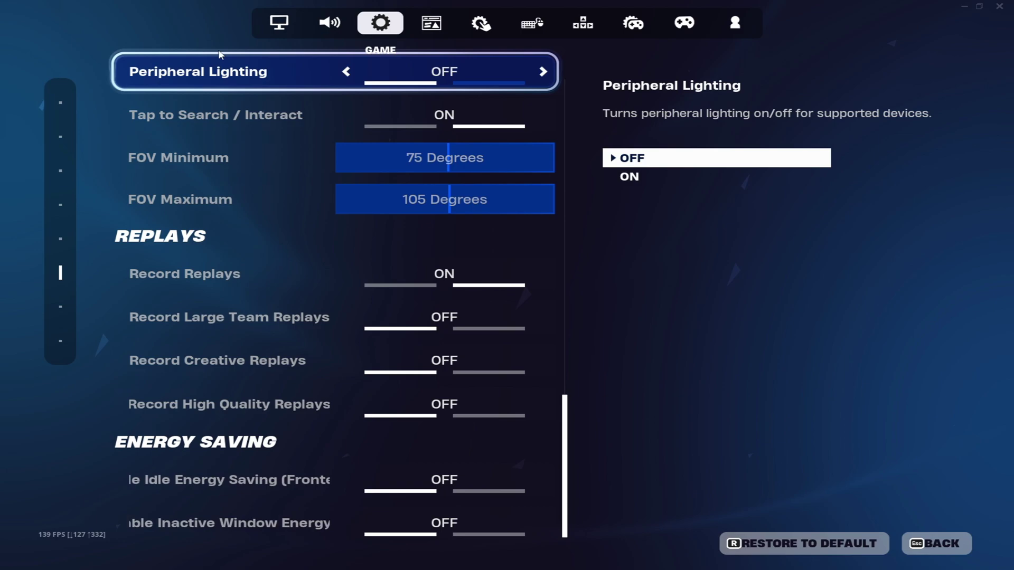
pyautogui.press('Escape')
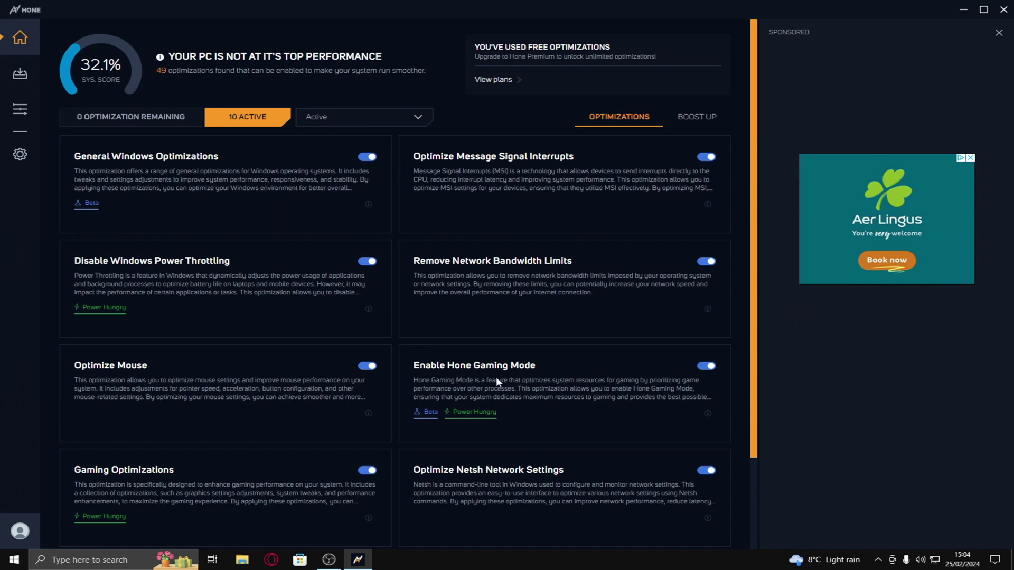
# Scroll through Hone's 10 active optimization cards and back to the top
pyautogui.scroll(-1, 132, 496)
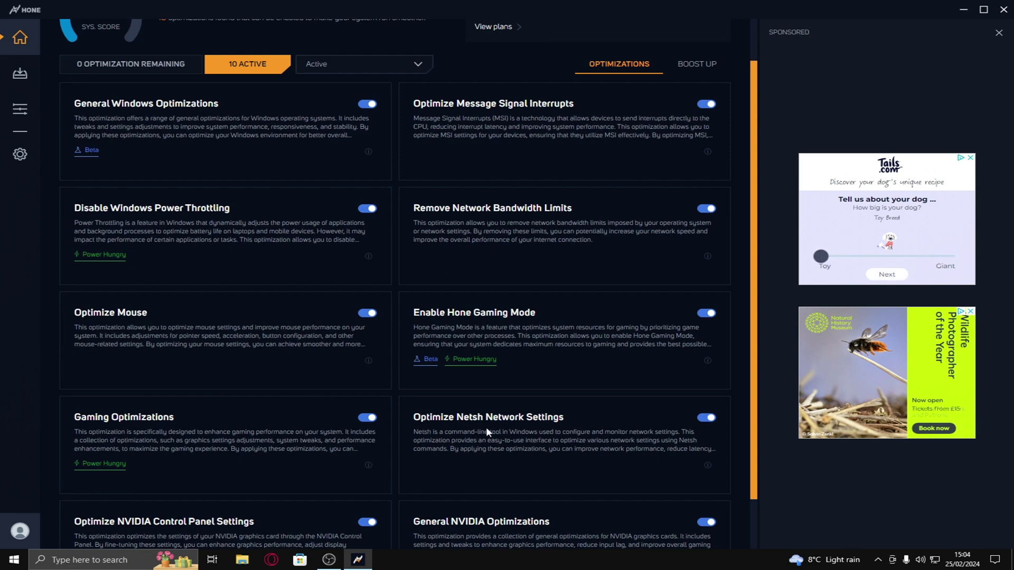
pyautogui.scroll(-2, 253, 494)
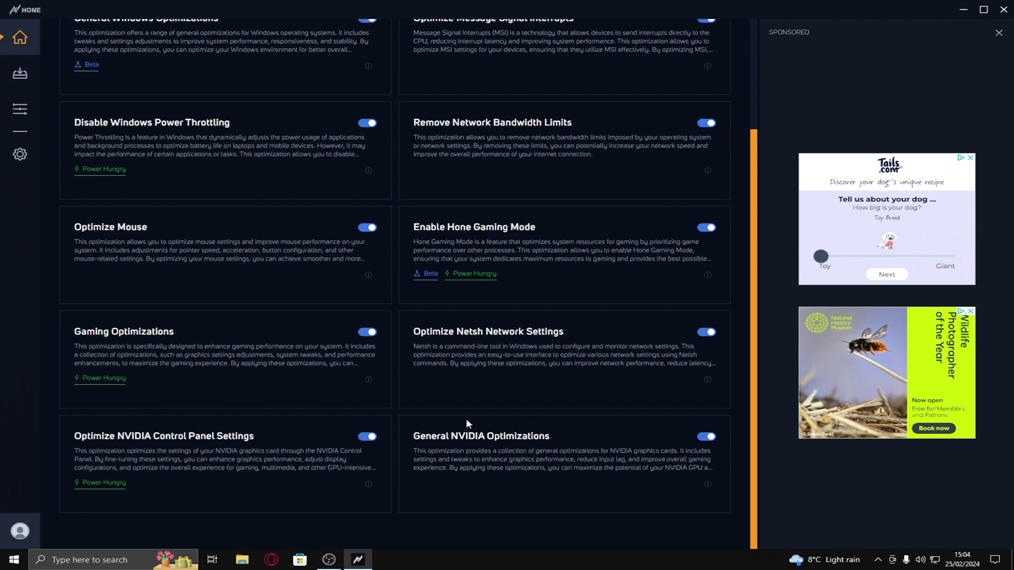
pyautogui.scroll(3, 464, 453)
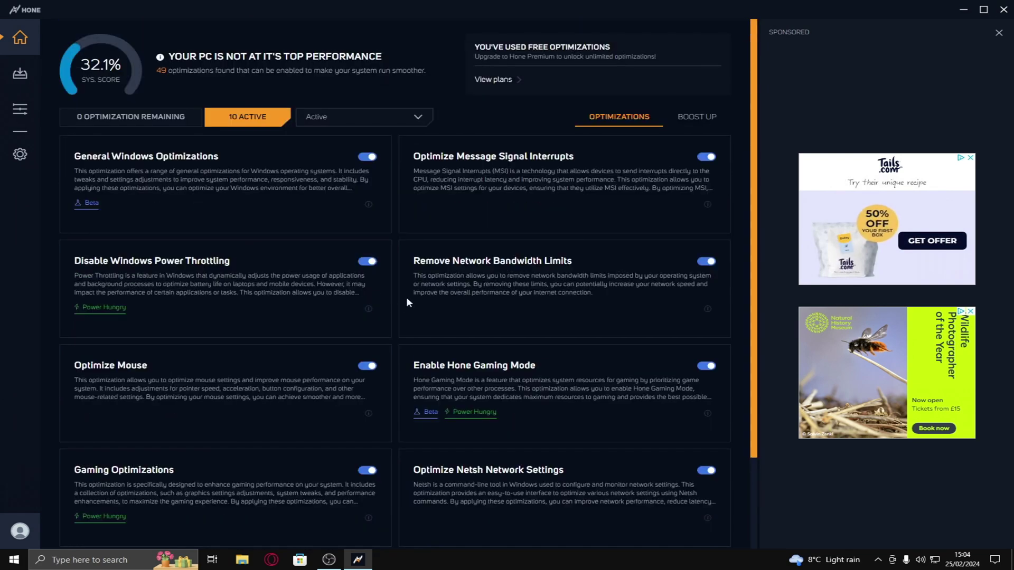
pyautogui.click(683, 122)
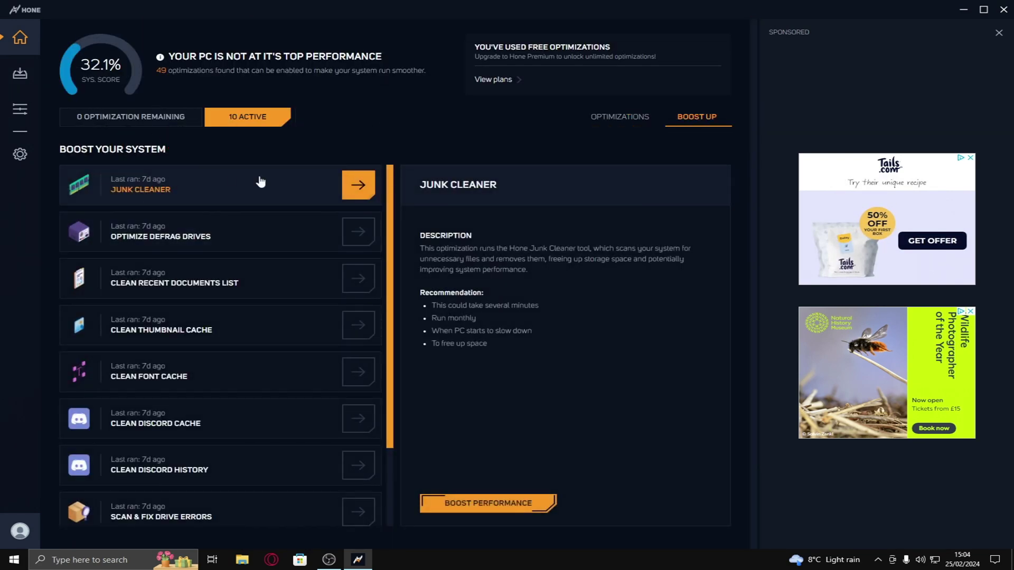
pyautogui.scroll(-1, 128, 432)
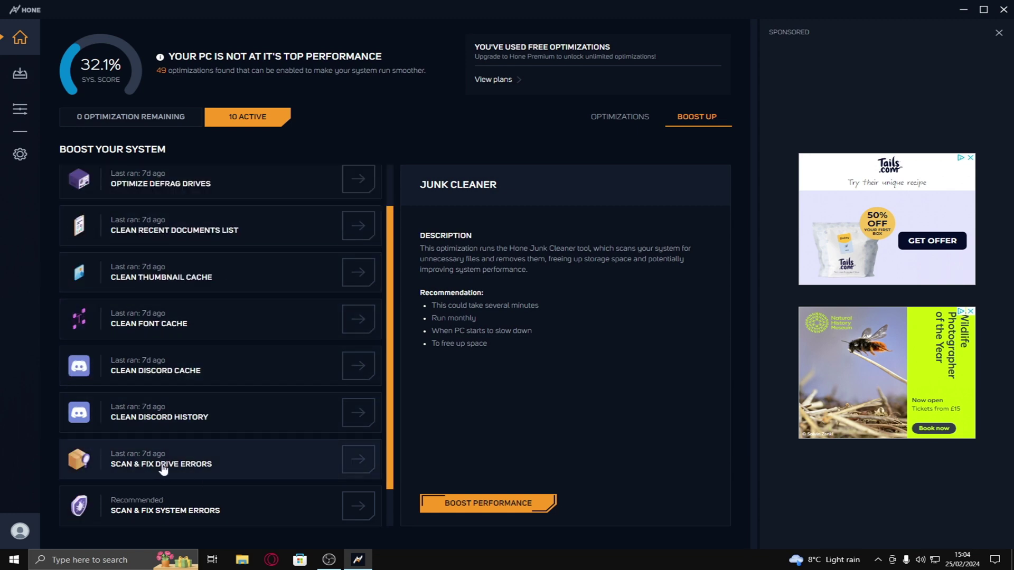
pyautogui.scroll(1, 202, 460)
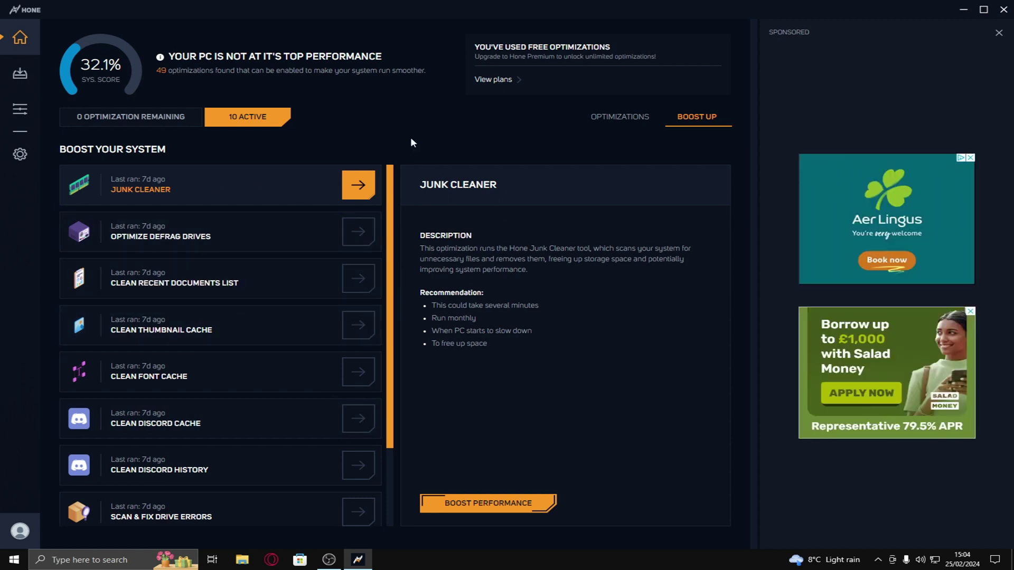
# Return to Hone's Optimizations list showing all 10 active items
pyautogui.click(605, 122)
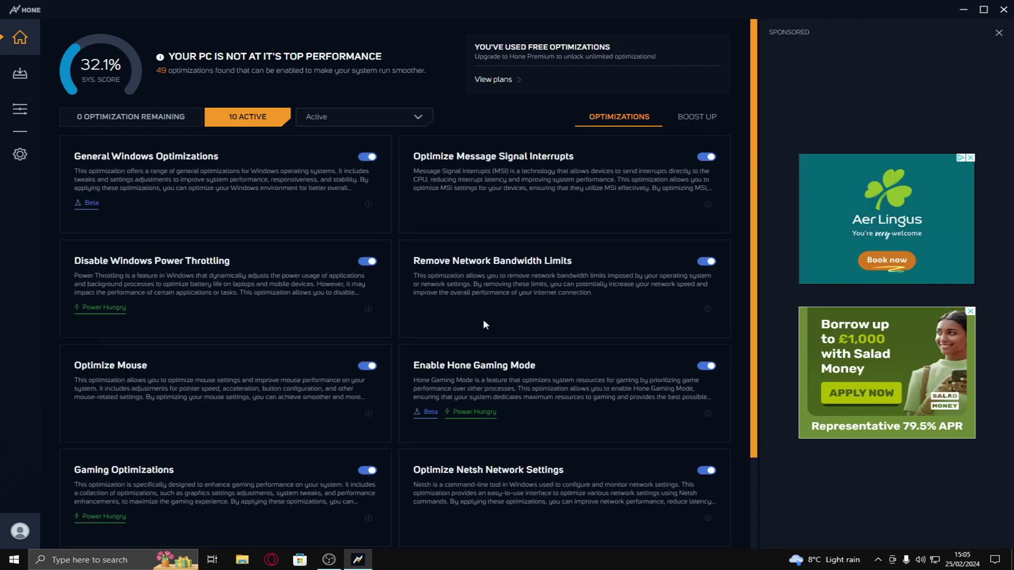